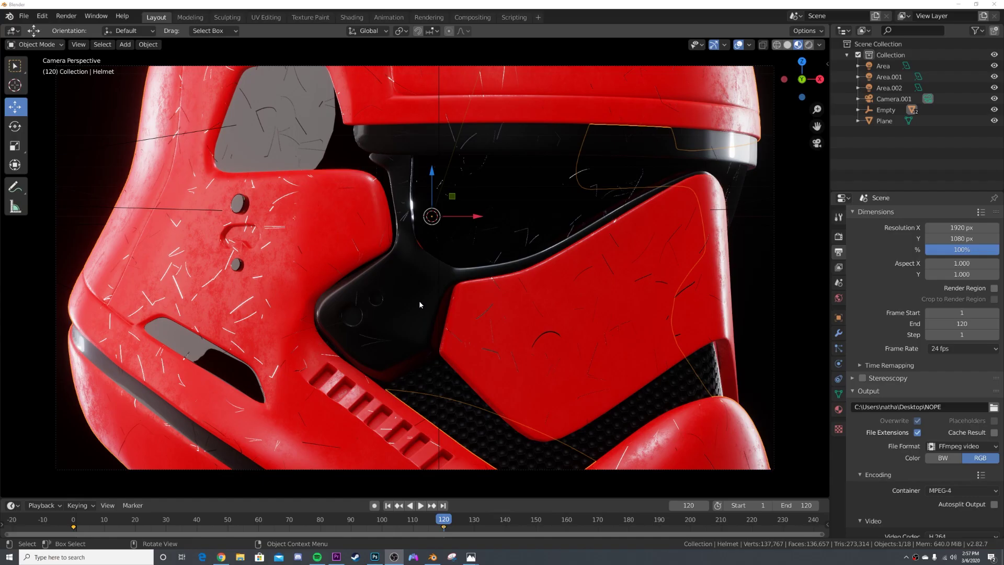
Orbit and zoom out of the camera view for a close look at the scratched red sphere
{"action": "middle_click_drag", "start_coordinate": [368, 271], "coordinate": [401, 268]}
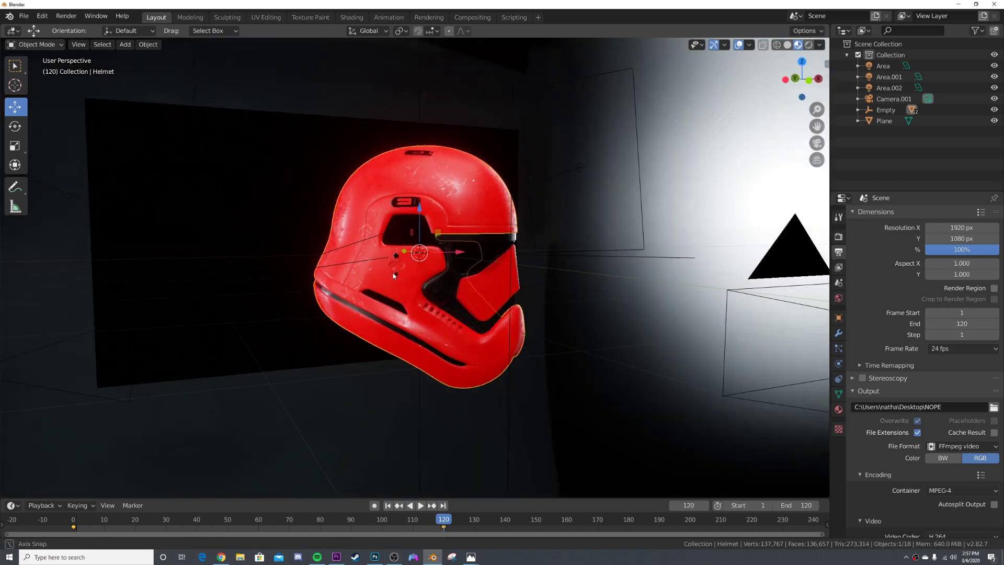
{"action": "scroll", "coordinate": [403, 265], "scroll_direction": "up", "scroll_amount": 5}
{"action": "middle_click_drag", "start_coordinate": [419, 230], "coordinate": [454, 266]}
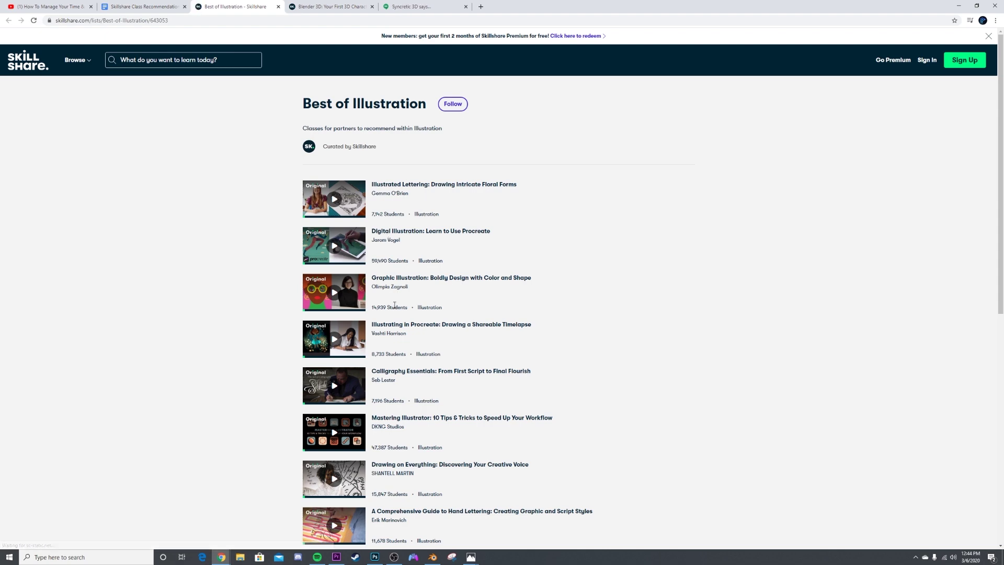
Scroll the Best of Illustration list, then switch to the Blender 3D: Your First 3D Character tab
{"action": "scroll", "coordinate": [394, 306], "scroll_direction": "down", "scroll_amount": 8}
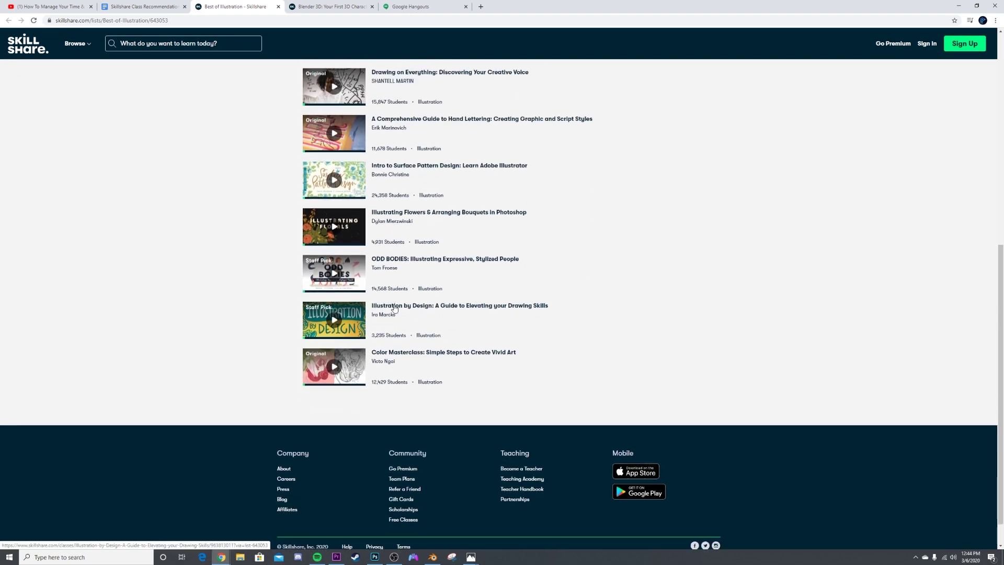
{"action": "key", "text": "ctrl+Tab"}
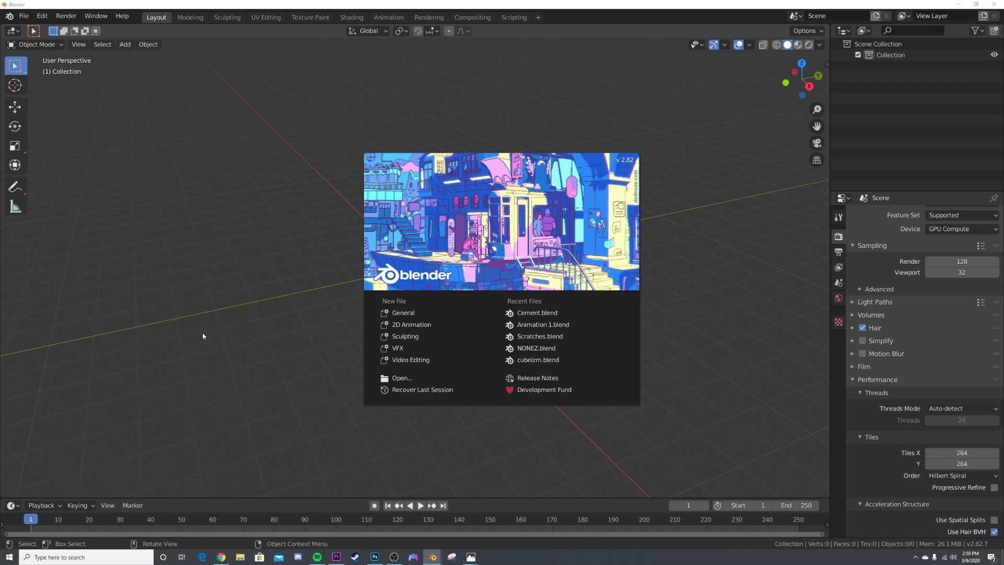
Close the startup splash and add an Ico Sphere to the empty scene
{"action": "left_click", "coordinate": [203, 336]}
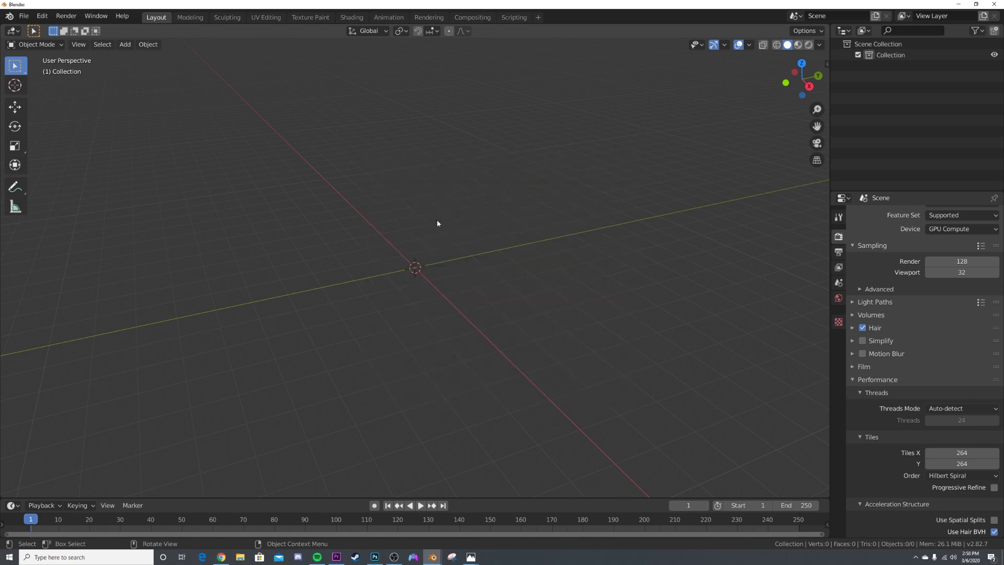
{"action": "key", "text": "shift+a"}
{"action": "mouse_move", "coordinate": [433, 227]}
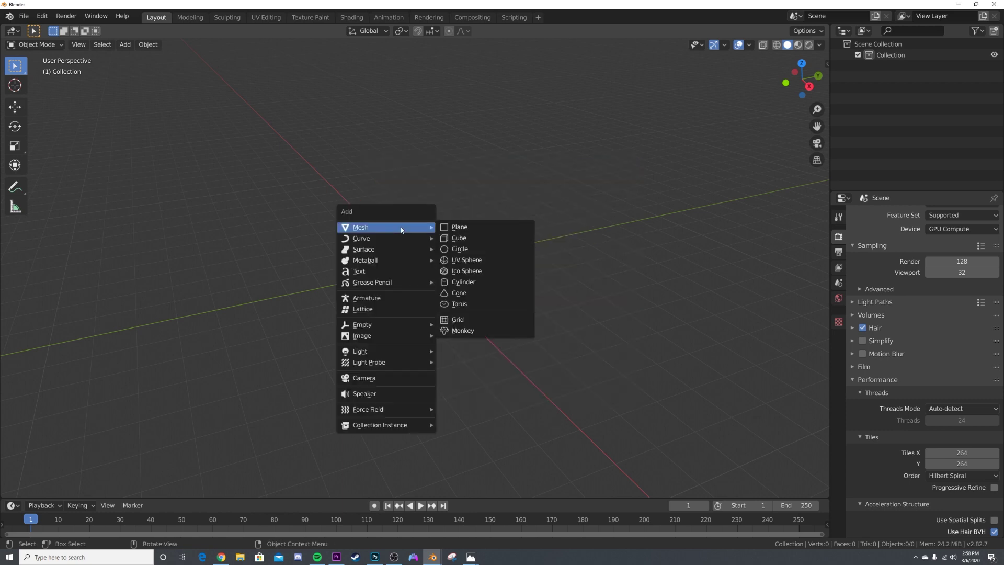
{"action": "left_click", "coordinate": [462, 270]}
{"action": "scroll", "coordinate": [463, 273], "scroll_direction": "up", "scroll_amount": 4}
Subdivide the sphere's mesh in Edit Mode with 10 cuts and smoothness 1.000
{"action": "key", "text": "Tab"}
{"action": "right_click", "coordinate": [473, 271]}
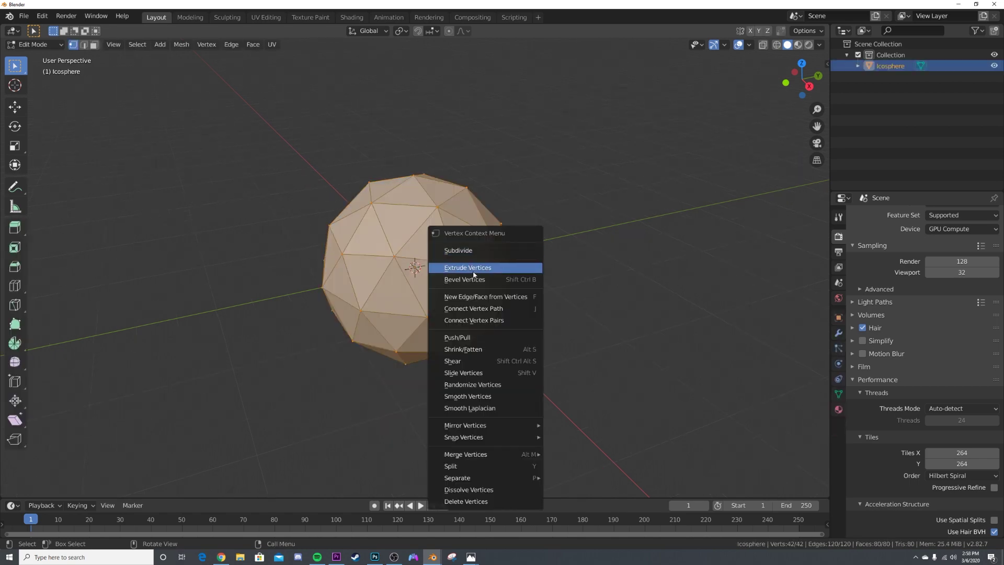
{"action": "left_click", "coordinate": [477, 251]}
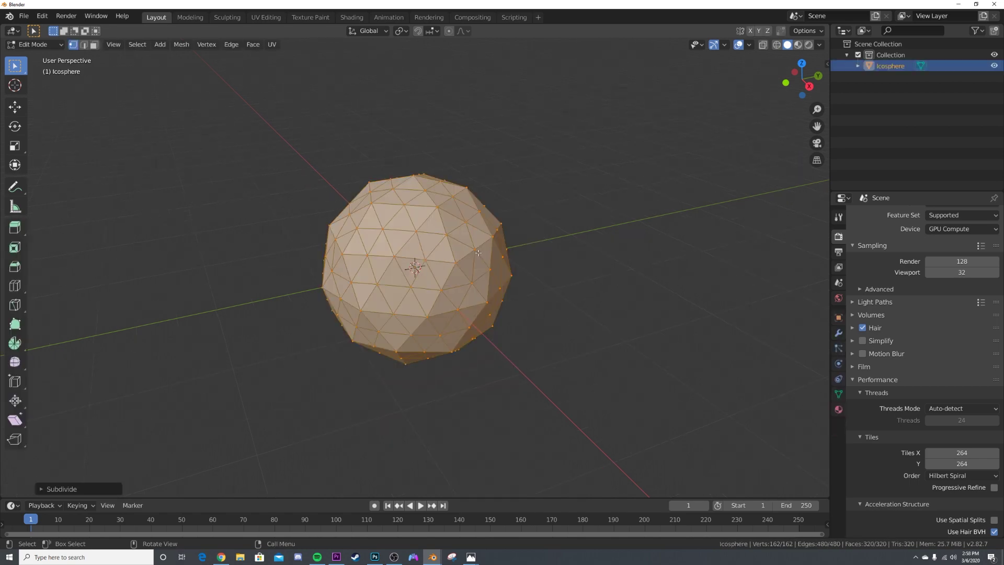
{"action": "left_click", "coordinate": [69, 489]}
{"action": "left_click_drag", "start_coordinate": [145, 426], "coordinate": [241, 426]}
{"action": "left_click_drag", "start_coordinate": [145, 415], "coordinate": [251, 415]}
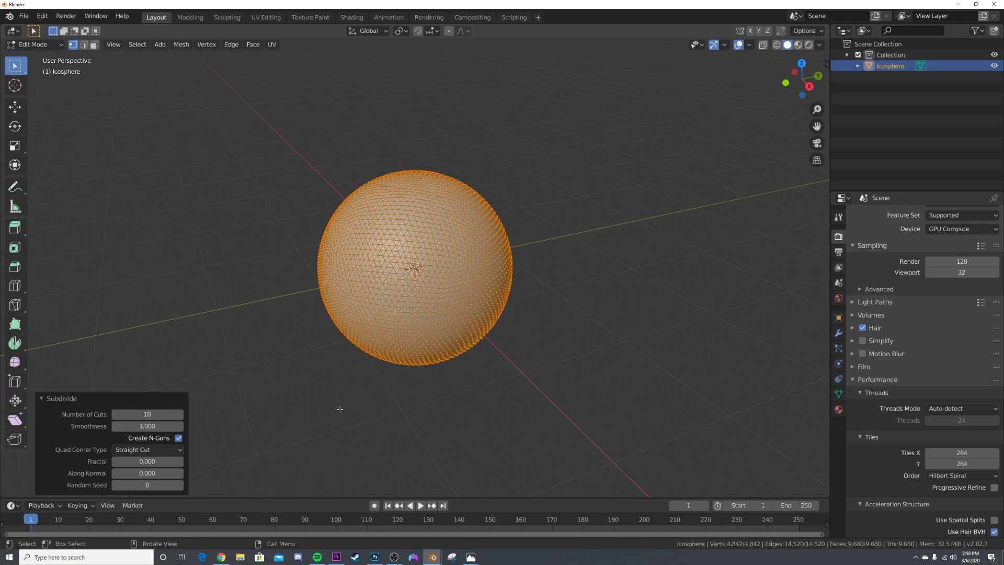
Return to Object Mode and apply Shade Smooth to the sphere
{"action": "key", "text": "Tab"}
{"action": "right_click", "coordinate": [575, 280]}
{"action": "left_click", "coordinate": [575, 280]}
{"action": "scroll", "coordinate": [491, 277], "scroll_direction": "up", "scroll_amount": 5}
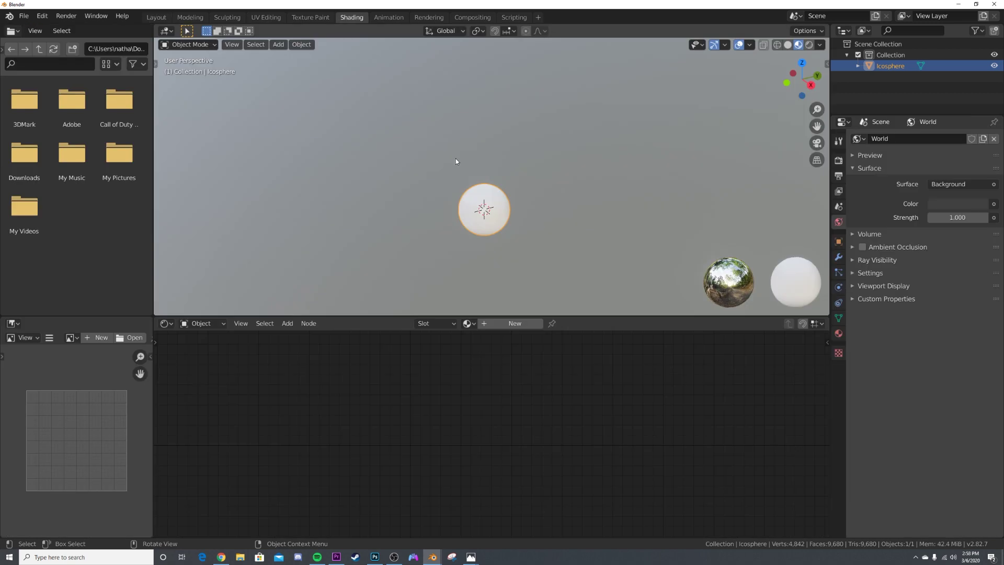
Create a new material for the sphere and set Metallic to 1
{"action": "scroll", "coordinate": [456, 158], "scroll_direction": "up", "scroll_amount": 7}
{"action": "scroll", "coordinate": [559, 203], "scroll_direction": "up", "scroll_amount": 1}
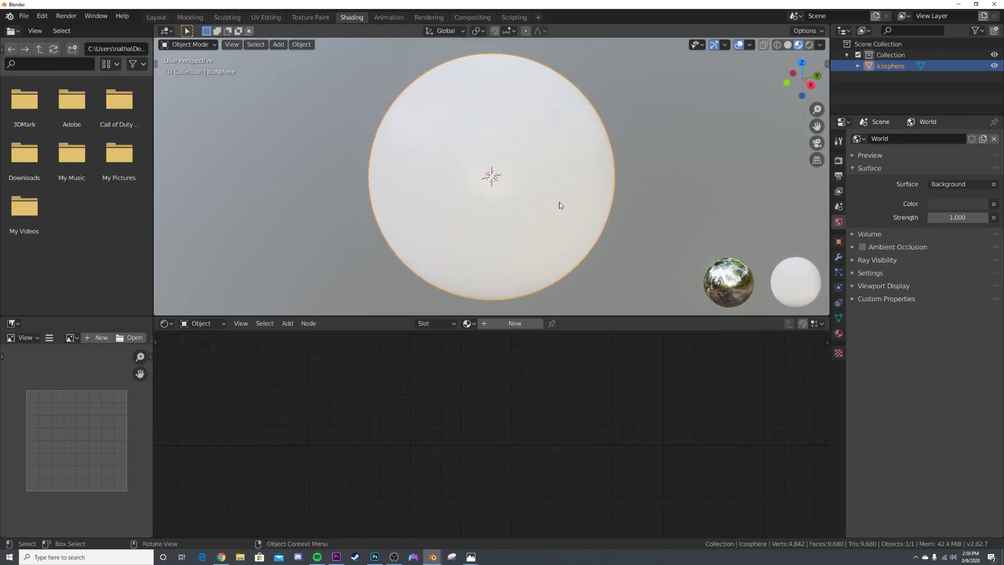
{"action": "left_click", "coordinate": [525, 324]}
{"action": "middle_click_drag", "start_coordinate": [506, 394], "coordinate": [484, 403]}
{"action": "left_click_drag", "start_coordinate": [431, 403], "coordinate": [541, 404]}
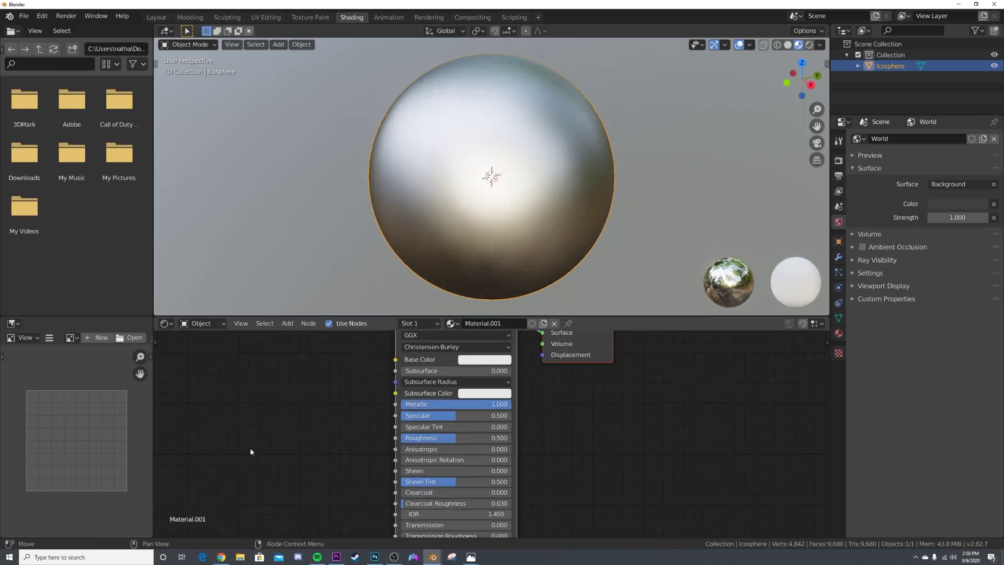
{"action": "middle_click_drag", "start_coordinate": [251, 449], "coordinate": [367, 361]}
Add a Bump node and wire it into the shader's Normal input
{"action": "key", "text": "shift+a"}
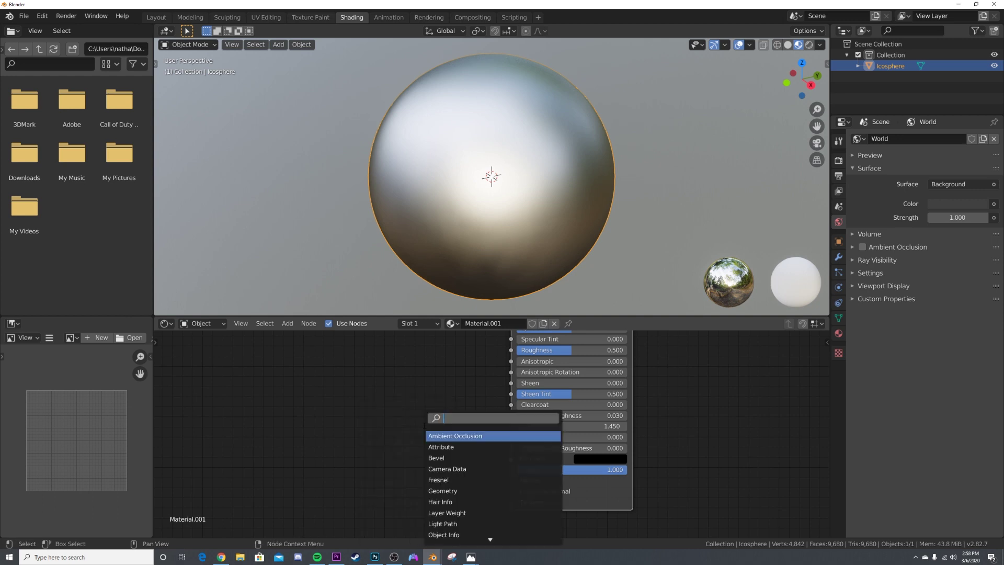
{"action": "type", "text": "bump"}
{"action": "key", "text": "Return"}
{"action": "left_click", "coordinate": [472, 470]}
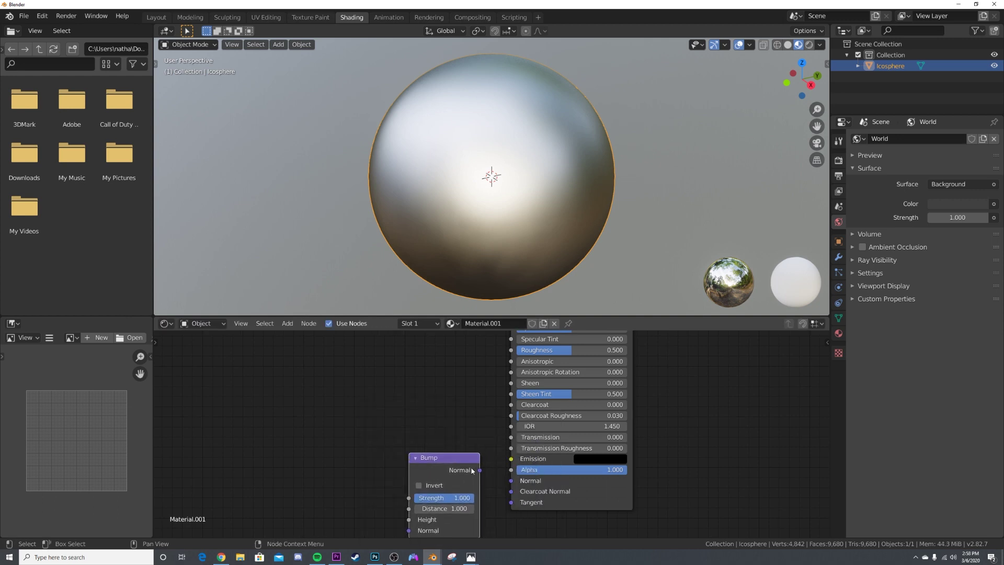
{"action": "left_click_drag", "start_coordinate": [512, 483], "coordinate": [512, 481]}
Add a ColorRamp node and feed its Color into the Bump Height
{"action": "middle_click_drag", "start_coordinate": [337, 450], "coordinate": [373, 425]}
{"action": "key", "text": "shift+a"}
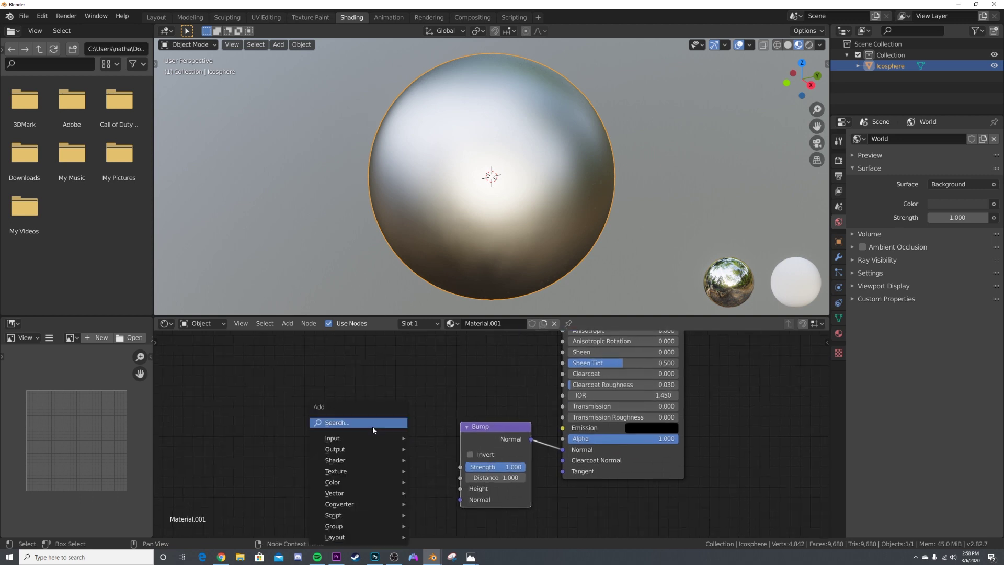
{"action": "left_click", "coordinate": [372, 426]}
{"action": "type", "text": "col"}
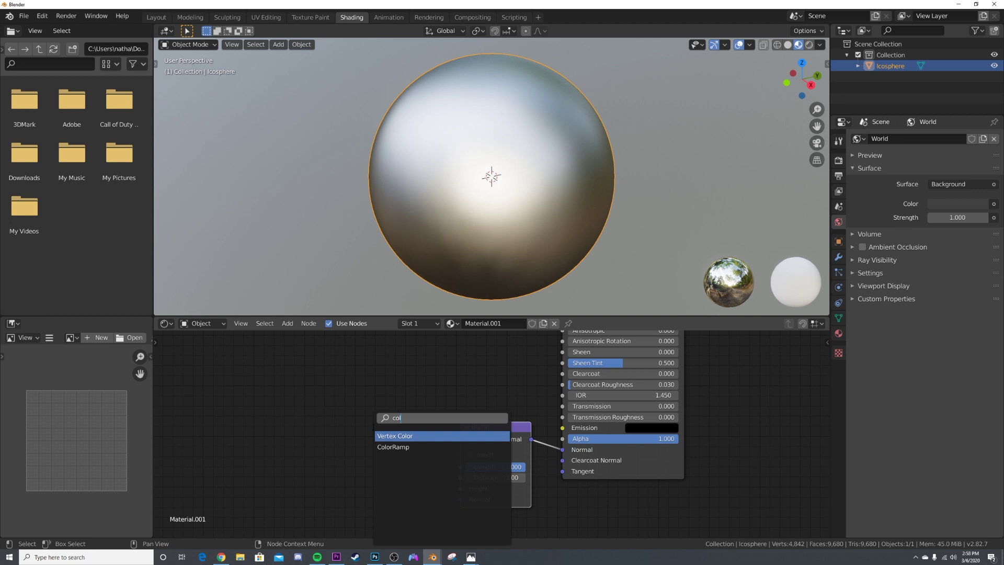
{"action": "key", "text": "Down"}
{"action": "key", "text": "Return"}
{"action": "left_click", "coordinate": [343, 450]}
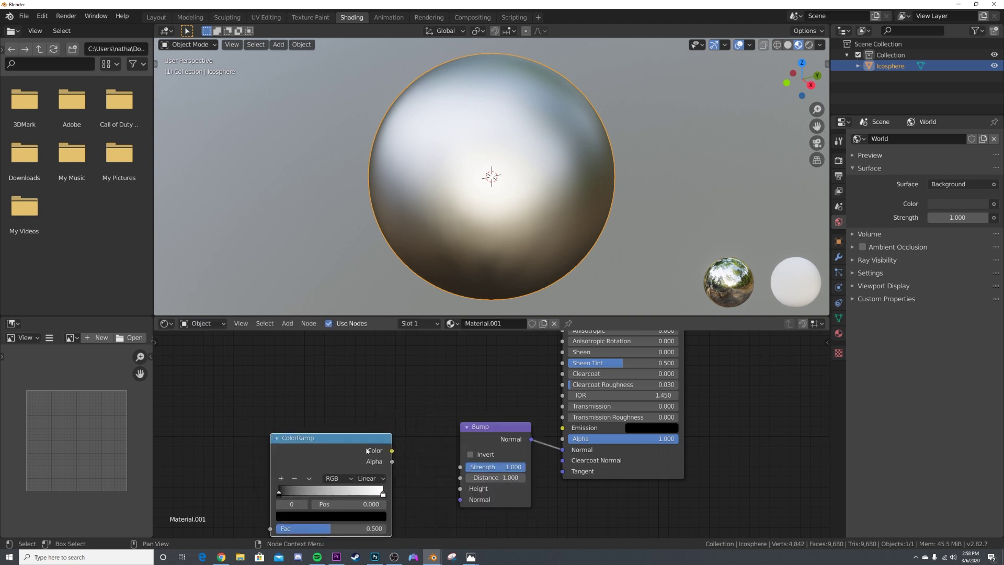
{"action": "left_click_drag", "start_coordinate": [469, 492], "coordinate": [468, 490]}
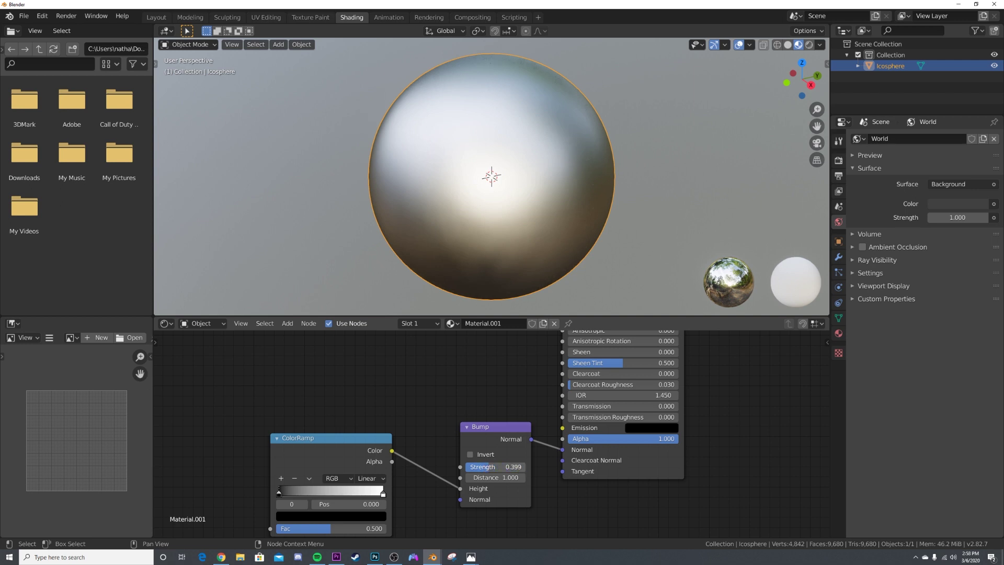
{"action": "middle_click_drag", "start_coordinate": [203, 464], "coordinate": [338, 416]}
Add a Noise Texture and connect it to the ColorRamp's Fac input
{"action": "key", "text": "shift+a"}
{"action": "left_click", "coordinate": [338, 413]}
{"action": "type", "text": "noi"}
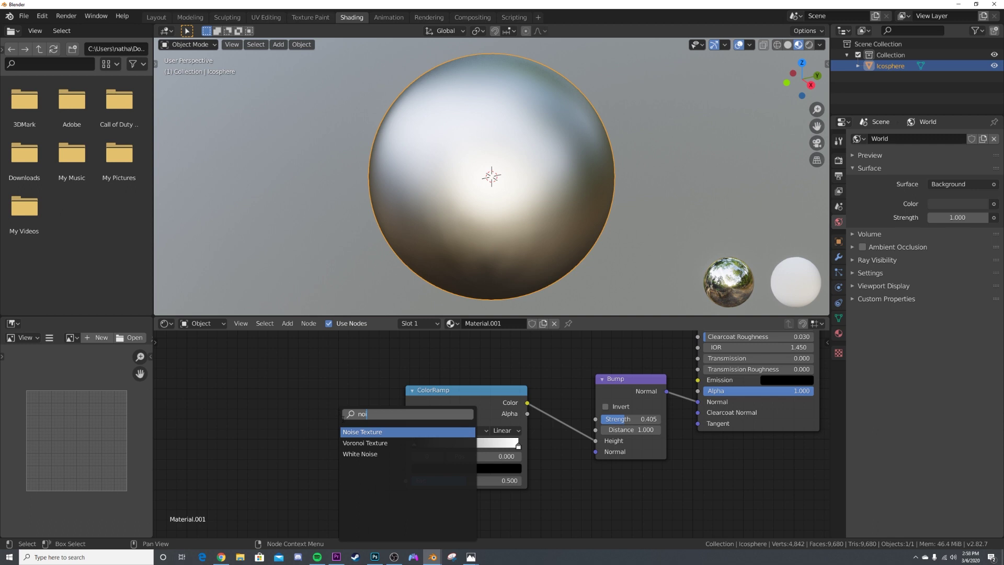
{"action": "key", "text": "Return"}
{"action": "left_click", "coordinate": [387, 446]}
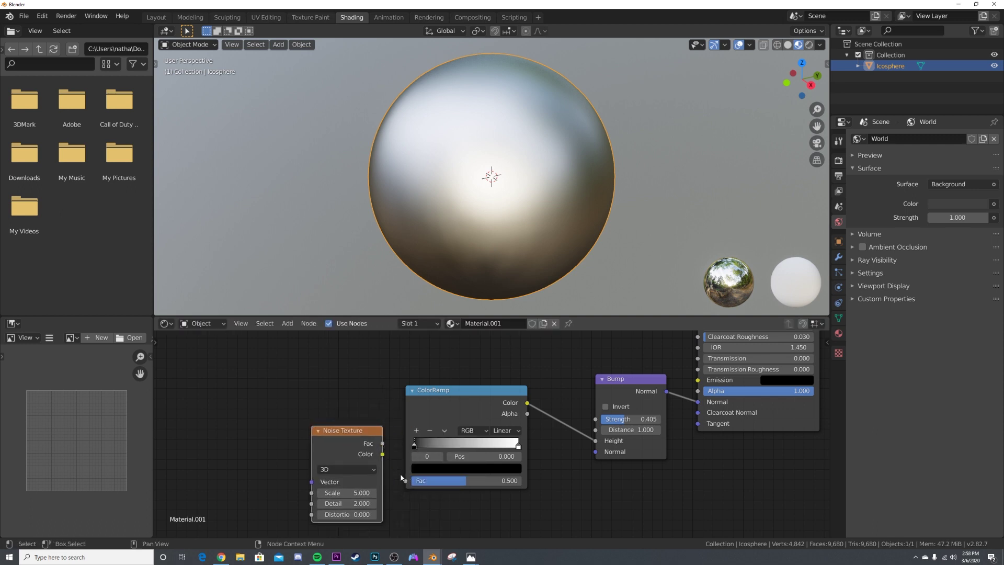
{"action": "left_click_drag", "start_coordinate": [352, 431], "coordinate": [340, 440]}
{"action": "left_click_drag", "start_coordinate": [399, 481], "coordinate": [407, 481]}
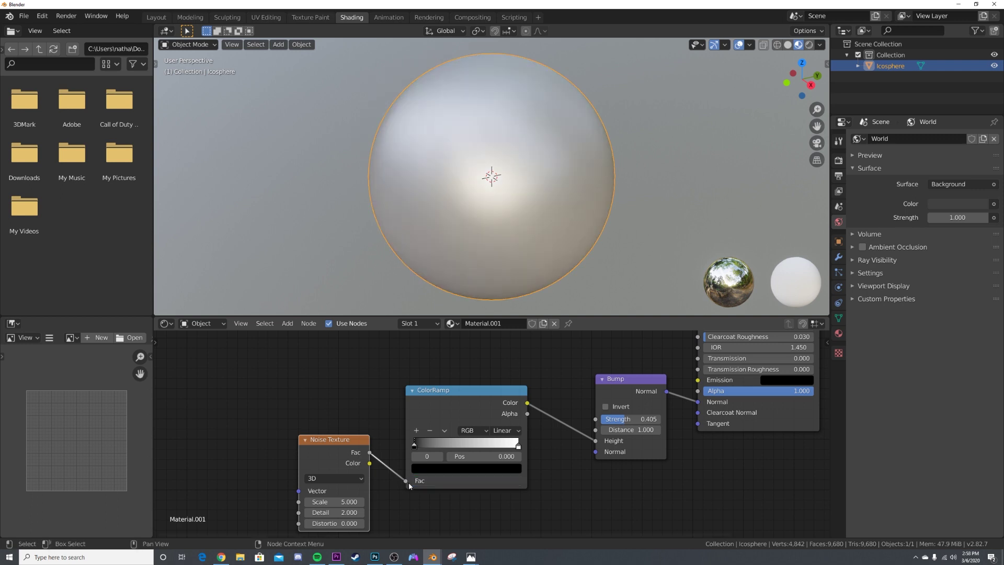
Set the Noise Texture Scale to 5.580 and Detail to 2.600
{"action": "left_click_drag", "start_coordinate": [343, 501], "coordinate": [337, 501]}
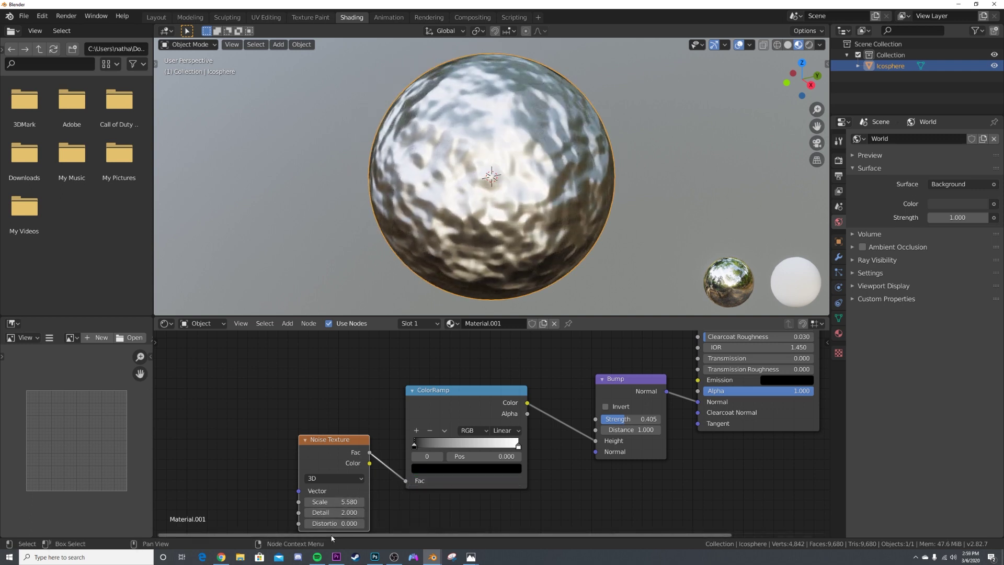
{"action": "left_click_drag", "start_coordinate": [333, 515], "coordinate": [334, 515]}
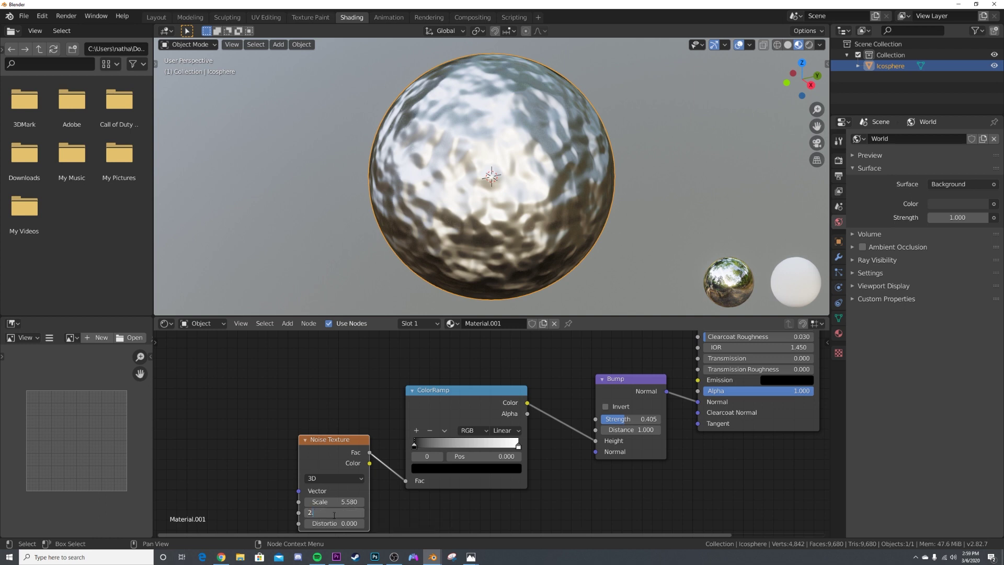
{"action": "left_click", "coordinate": [334, 515]}
{"action": "type", "text": "2.6"}
{"action": "key", "text": "Return"}
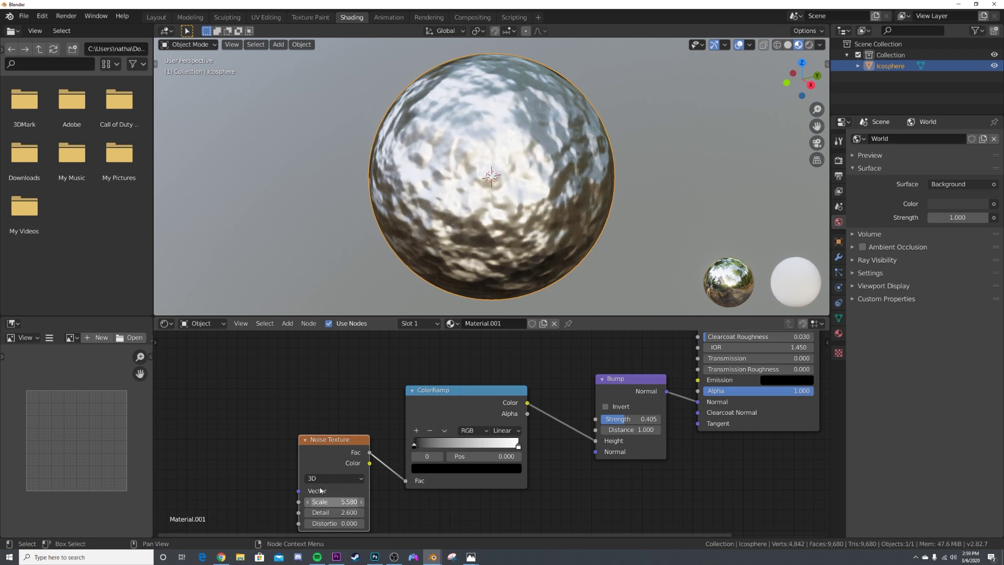
{"action": "left_click_drag", "start_coordinate": [337, 461], "coordinate": [353, 430]}
{"action": "middle_click_drag", "start_coordinate": [459, 255], "coordinate": [435, 235]}
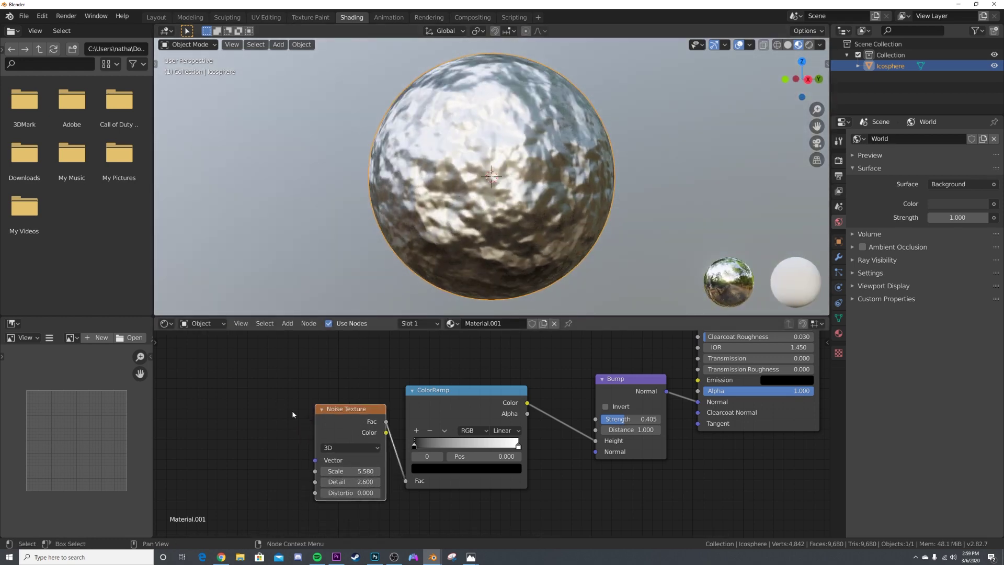
Add a Voronoi Texture node to the left of the Noise Texture
{"action": "key", "text": "shift+a"}
{"action": "left_click", "coordinate": [274, 418]}
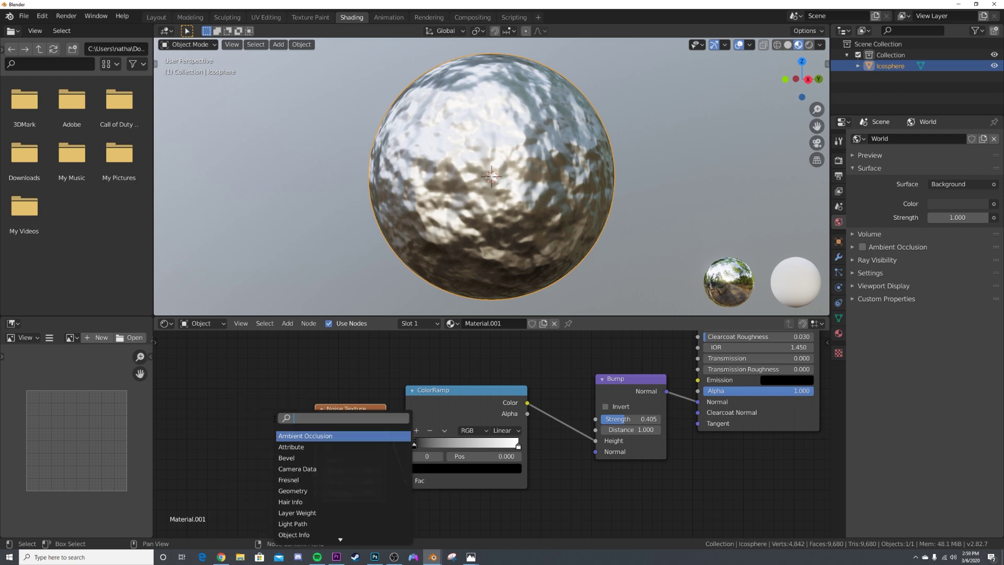
{"action": "type", "text": "vor"}
{"action": "key", "text": "Return"}
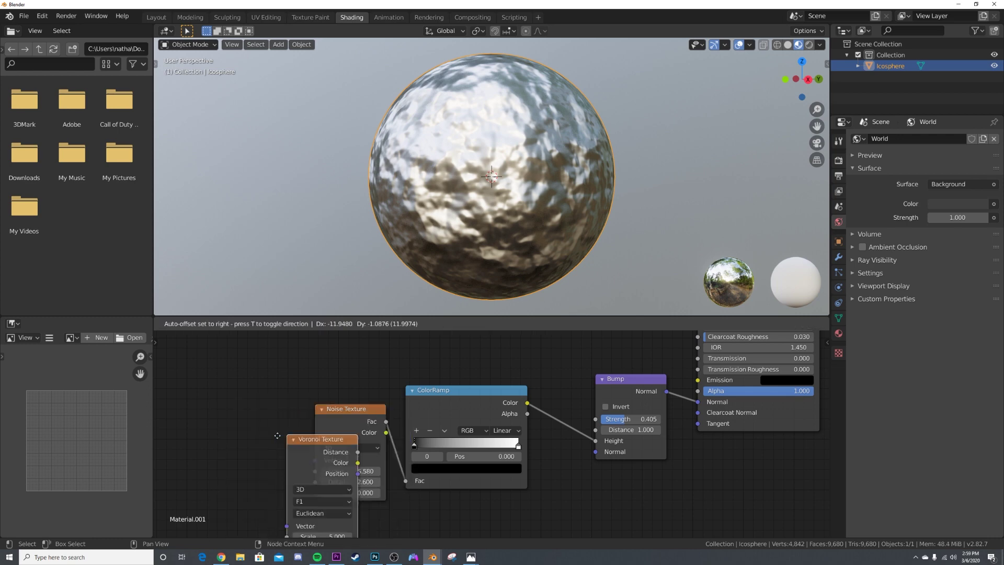
{"action": "left_click", "coordinate": [227, 412]}
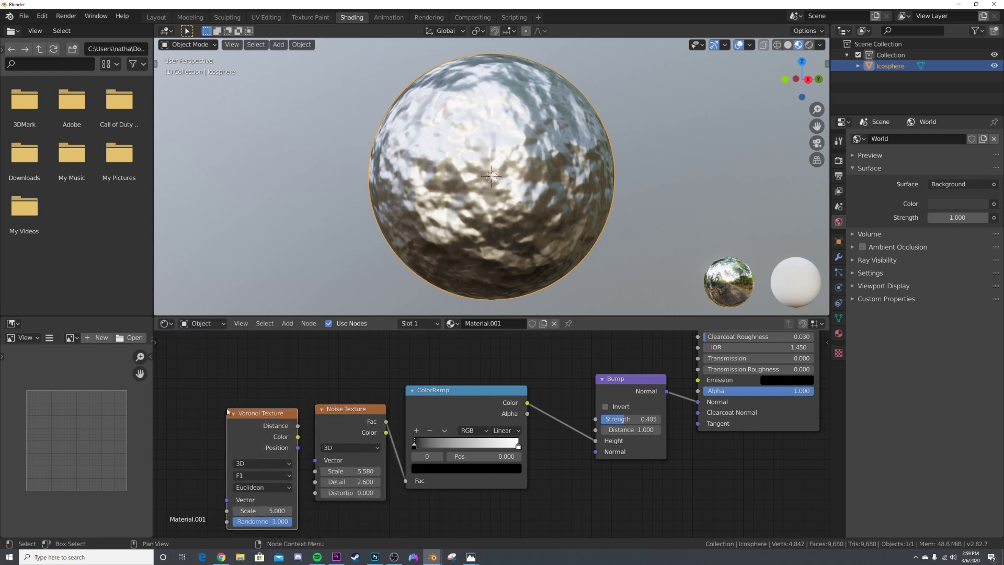
Set the Voronoi metric to Minkowski and link its Distance to the Noise Texture Vector
{"action": "left_click", "coordinate": [277, 487]}
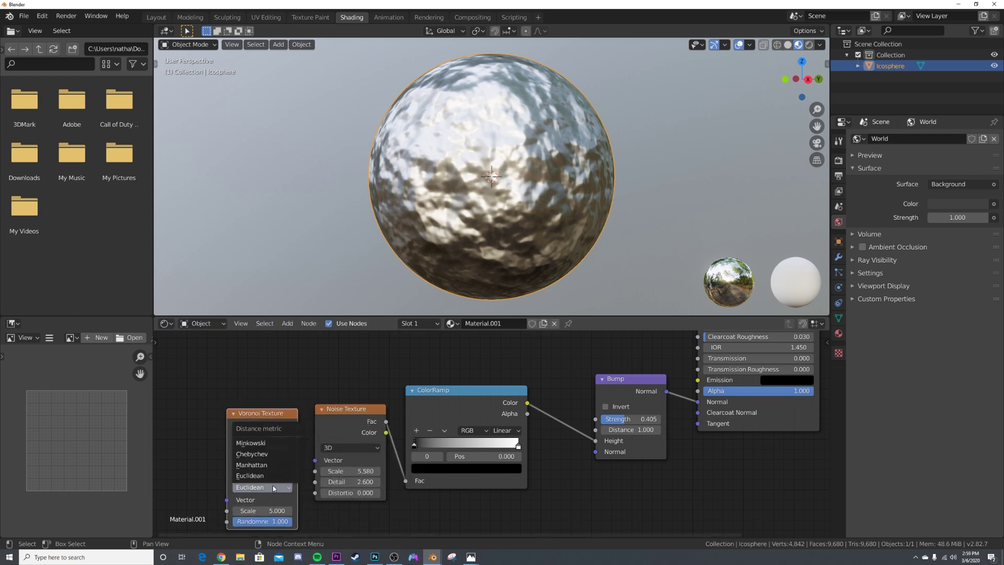
{"action": "left_click", "coordinate": [251, 443]}
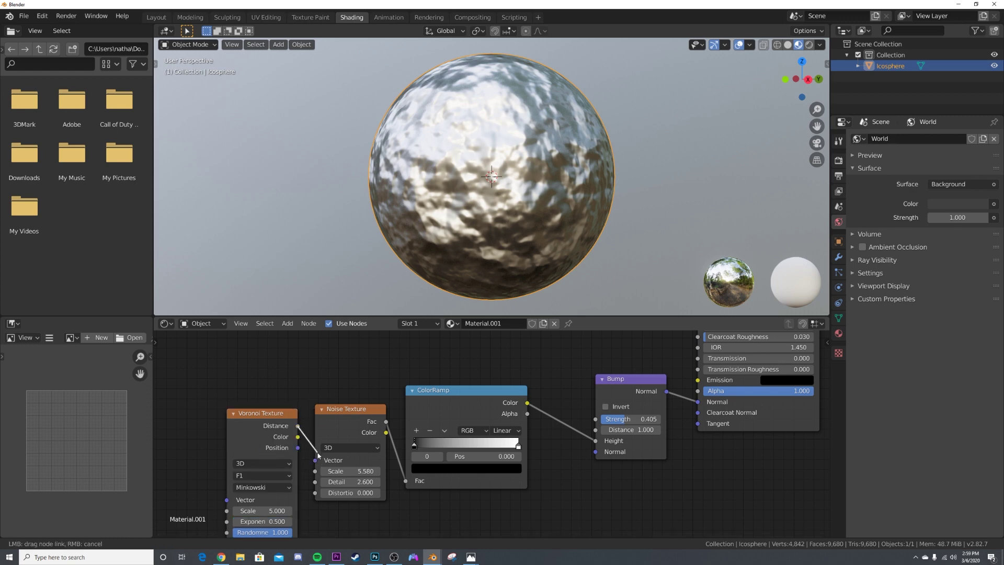
{"action": "left_click_drag", "start_coordinate": [318, 462], "coordinate": [316, 461]}
{"action": "left_click_drag", "start_coordinate": [269, 417], "coordinate": [258, 420]}
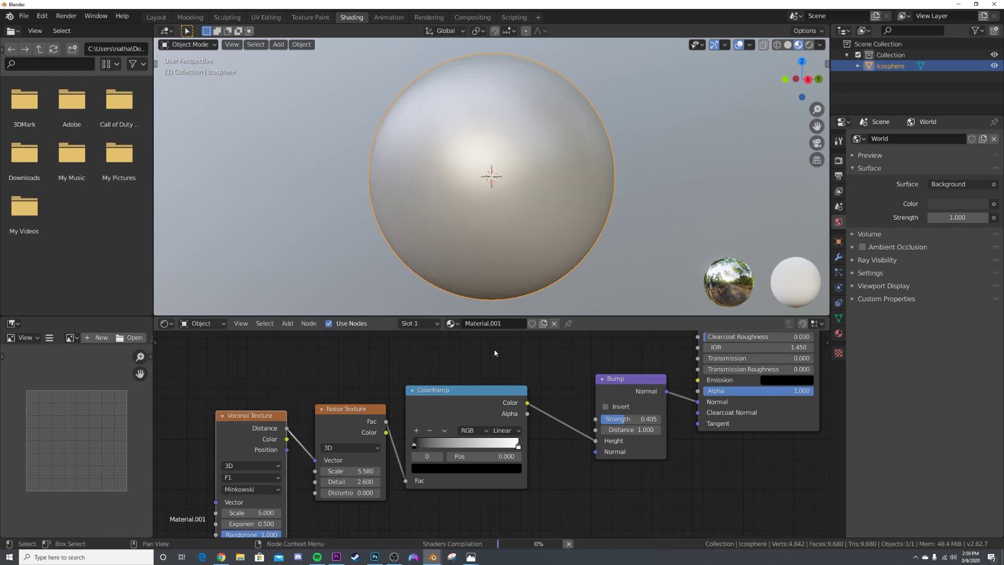
{"action": "middle_click_drag", "start_coordinate": [532, 200], "coordinate": [555, 200]}
{"action": "scroll", "coordinate": [484, 202], "scroll_direction": "up", "scroll_amount": 4}
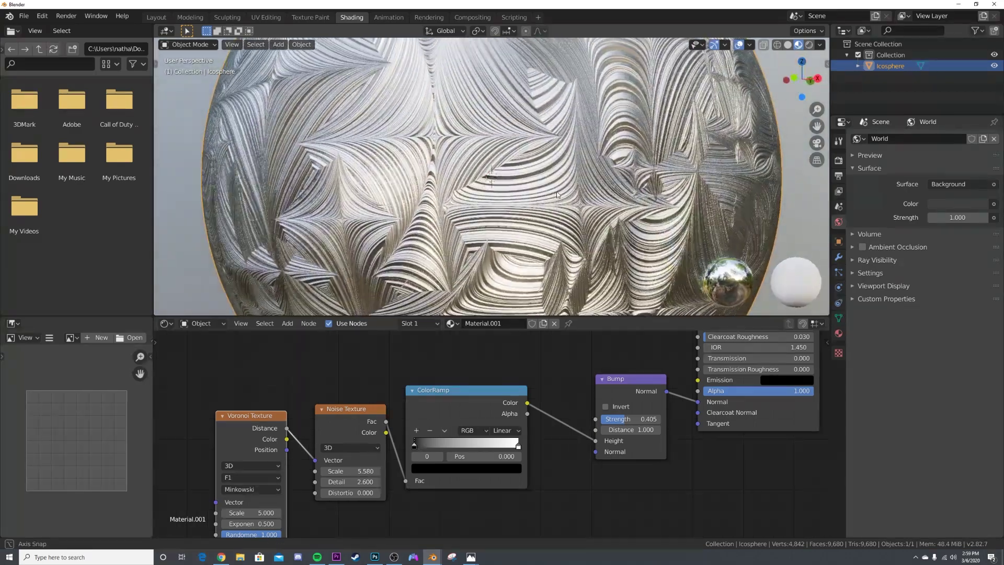
{"action": "scroll", "coordinate": [555, 199], "scroll_direction": "down", "scroll_amount": 4}
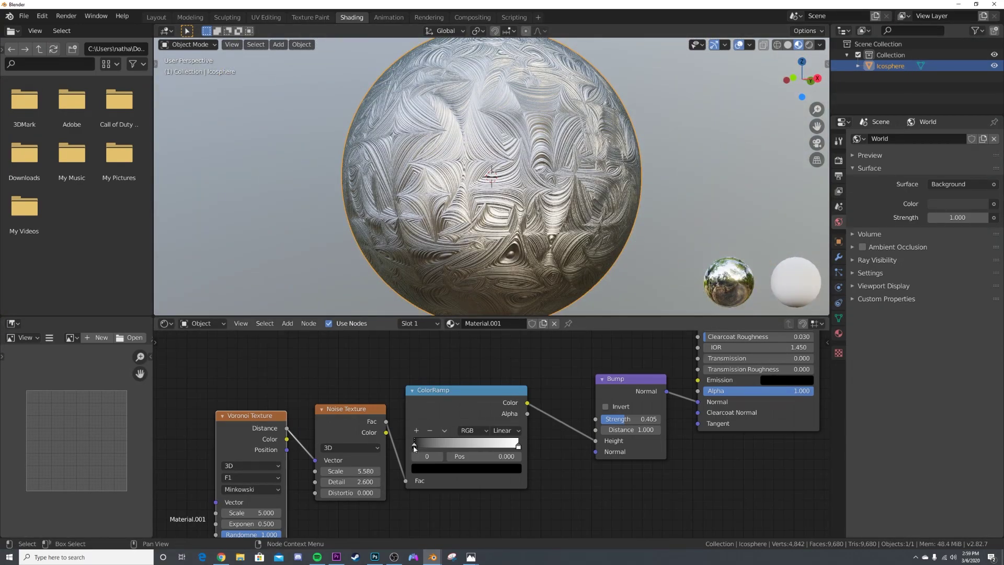
Move the ColorRamp black stop to 0.623 and enable Invert on the Bump node
{"action": "left_click_drag", "start_coordinate": [415, 448], "coordinate": [484, 446]}
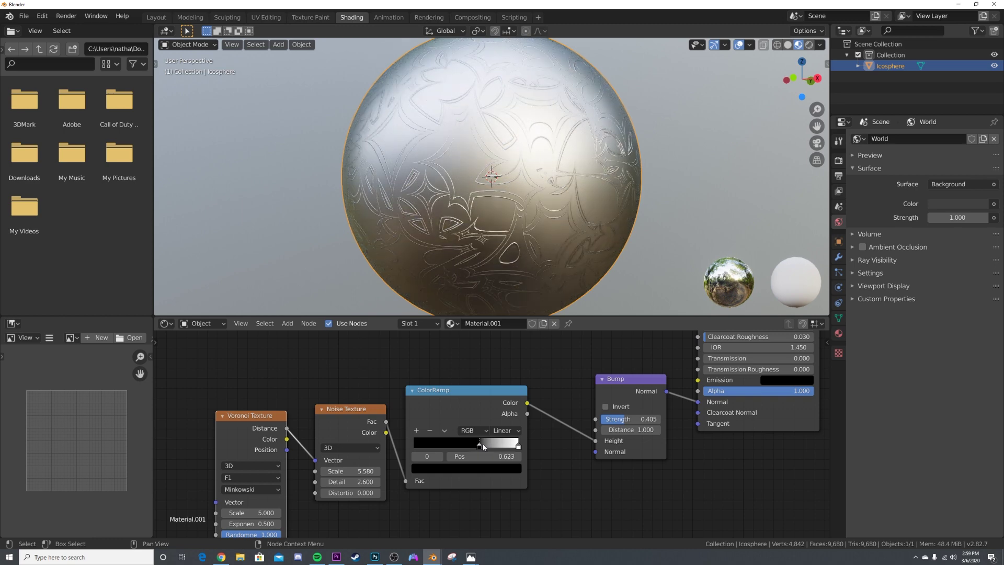
{"action": "left_click", "coordinate": [605, 406]}
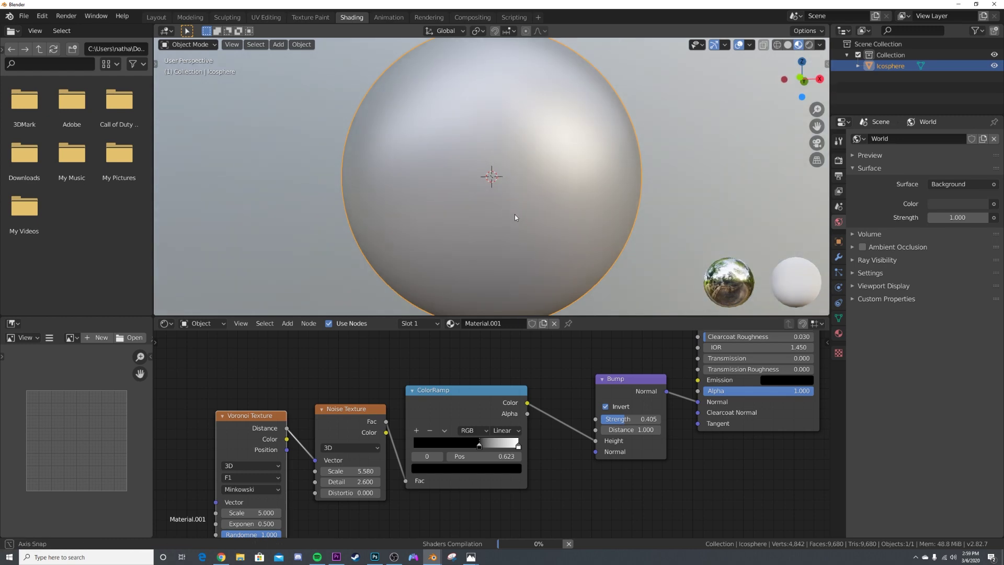
{"action": "scroll", "coordinate": [507, 218], "scroll_direction": "up", "scroll_amount": 3}
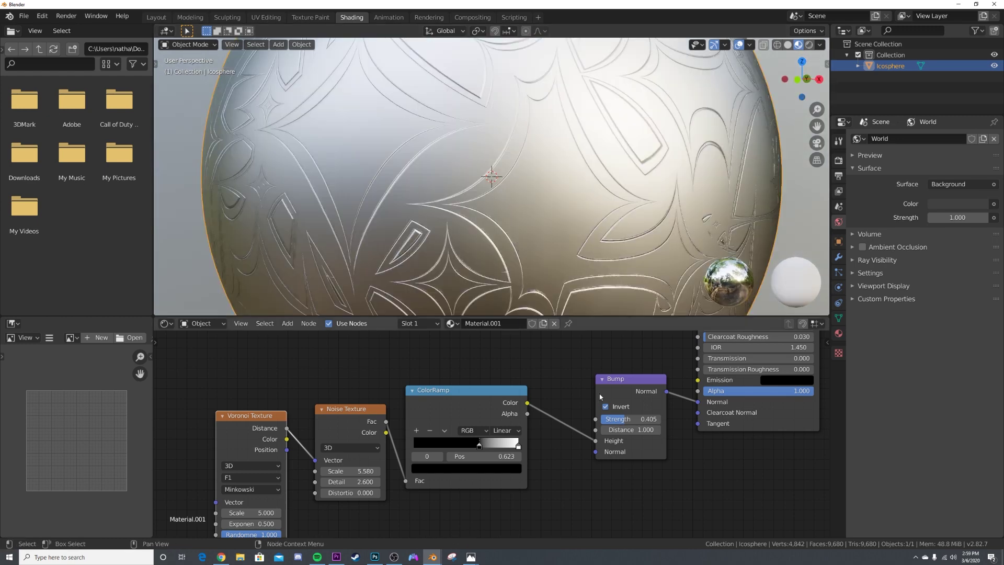
{"action": "left_click", "coordinate": [605, 407]}
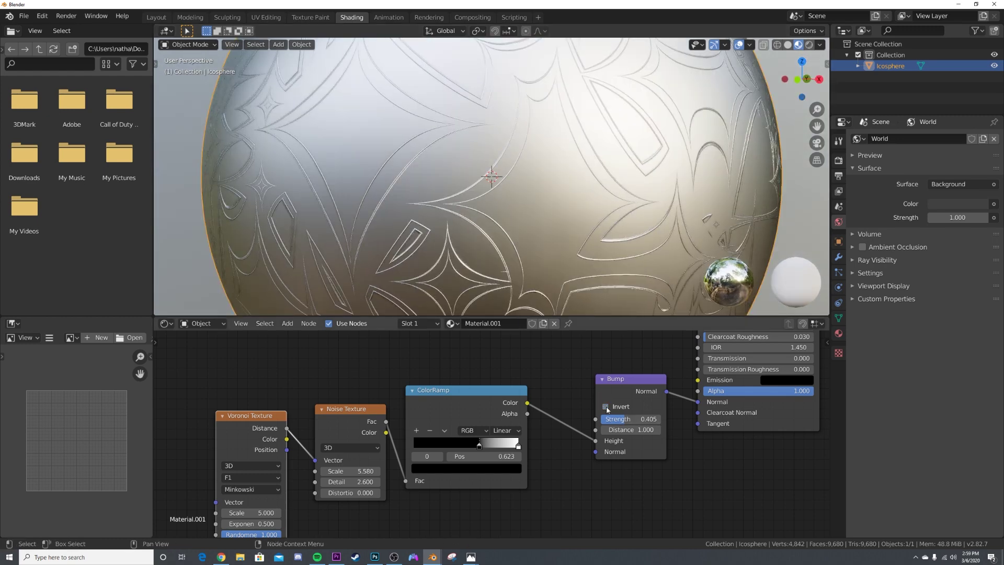
{"action": "left_click", "coordinate": [605, 407]}
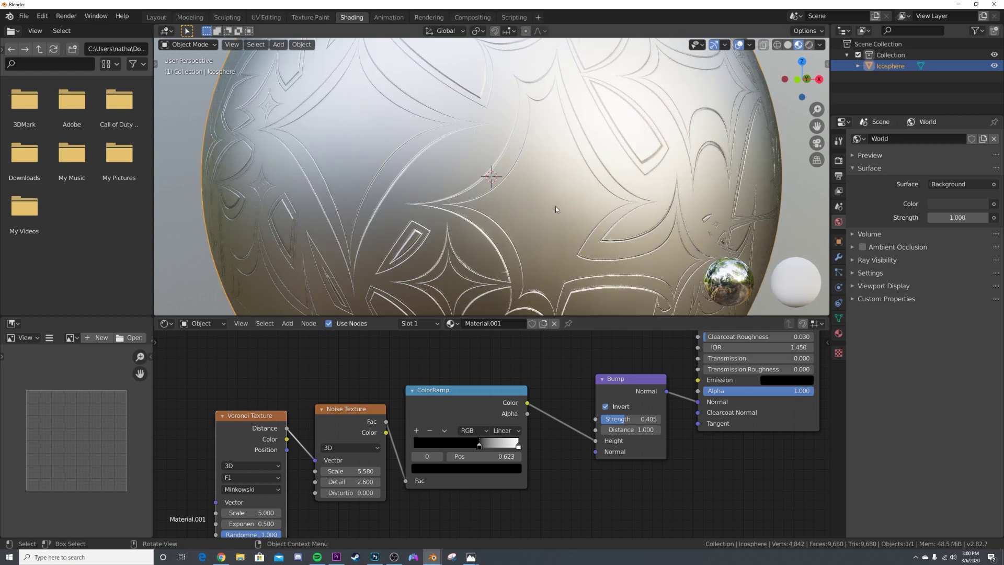
{"action": "middle_click_drag", "start_coordinate": [350, 163], "coordinate": [459, 173]}
{"action": "scroll", "coordinate": [467, 184], "scroll_direction": "down", "scroll_amount": 4}
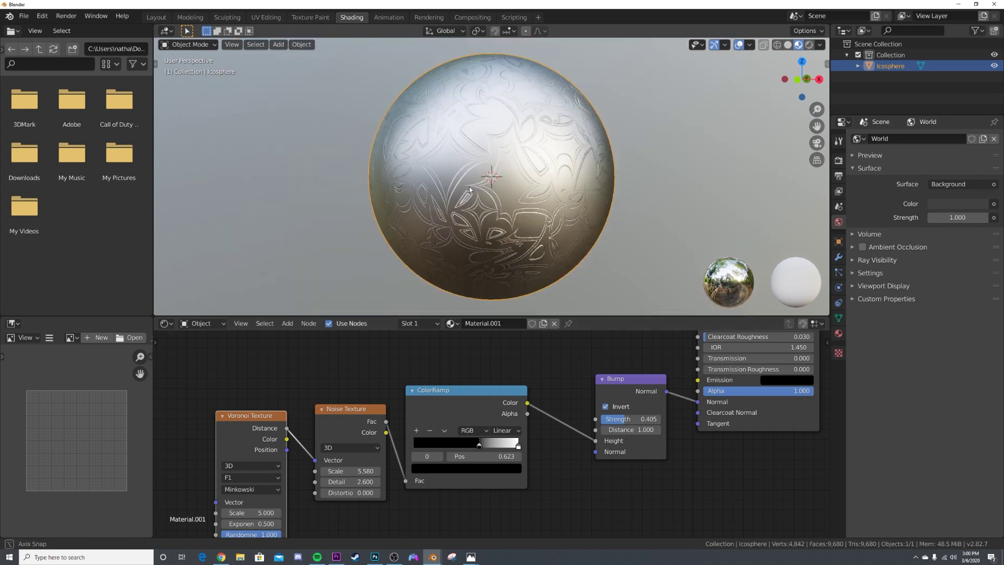
{"action": "scroll", "coordinate": [522, 191], "scroll_direction": "up", "scroll_amount": 5}
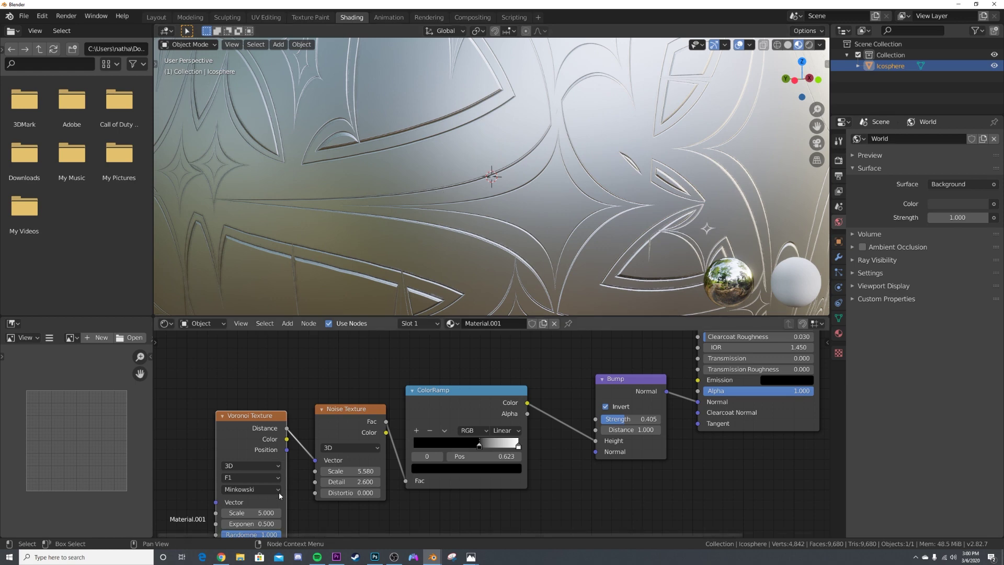
{"action": "middle_click_drag", "start_coordinate": [279, 496], "coordinate": [466, 462]}
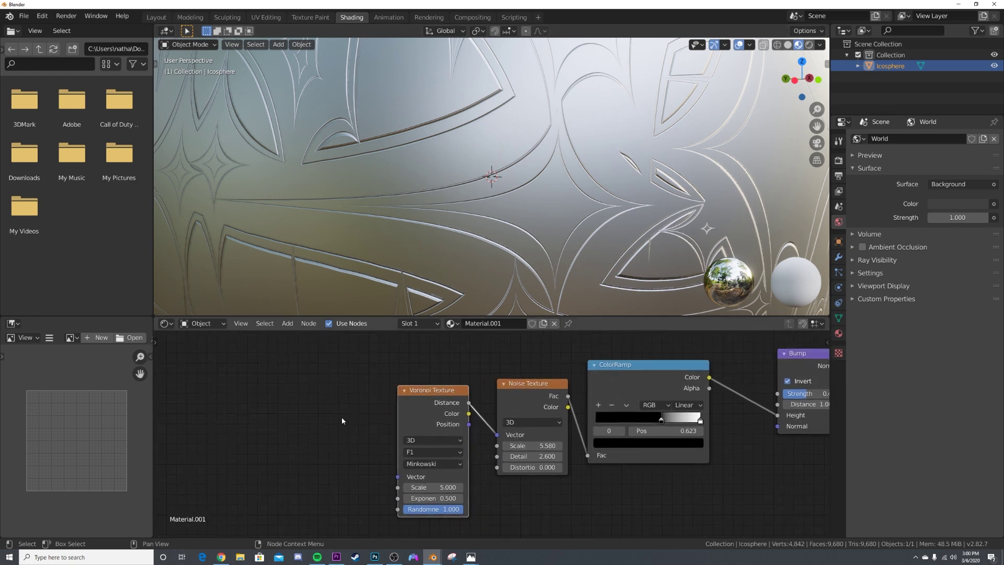
Add a second Voronoi Texture linked into the Minkowski Voronoi's Vector
{"action": "key", "text": "shift+a"}
{"action": "type", "text": "v"}
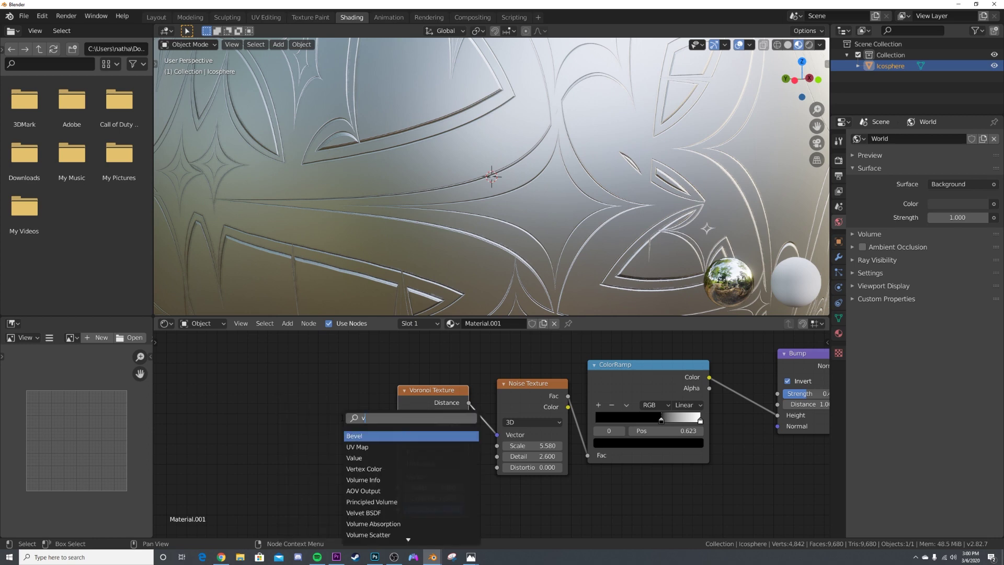
{"action": "type", "text": "or"}
{"action": "key", "text": "Return"}
{"action": "left_click", "coordinate": [266, 403]}
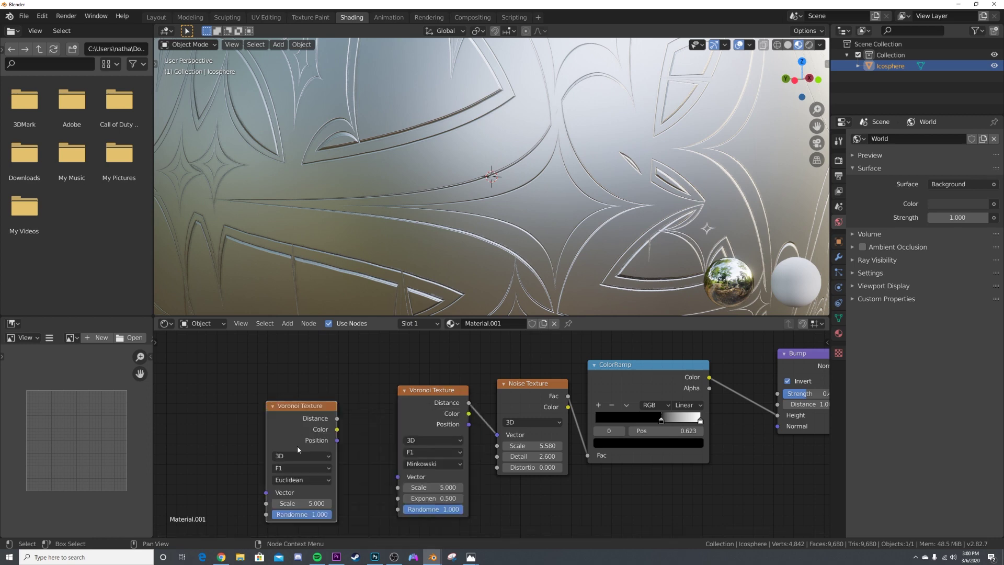
{"action": "left_click_drag", "start_coordinate": [337, 418], "coordinate": [398, 477]}
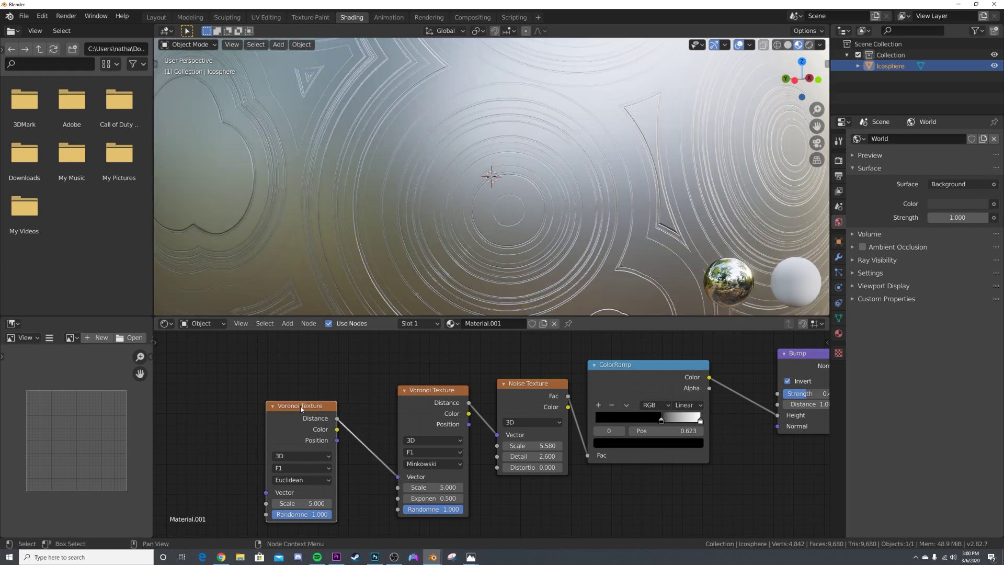
Feed Texture Coordinate Object straight into the new Voronoi's Vector, deleting the Mapping node
{"action": "key", "text": "ctrl+t"}
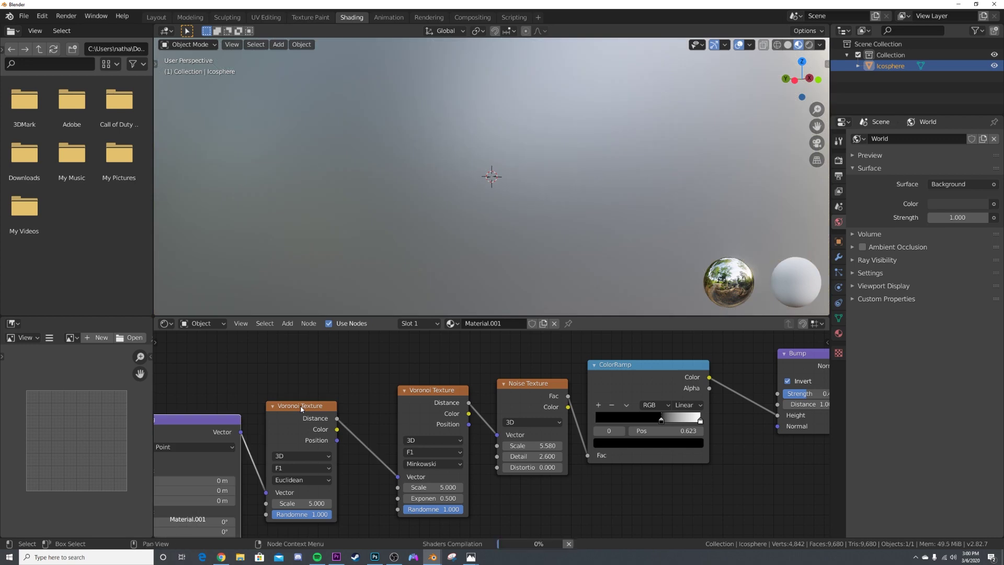
{"action": "middle_click_drag", "start_coordinate": [300, 409], "coordinate": [509, 353]}
{"action": "left_click_drag", "start_coordinate": [292, 416], "coordinate": [327, 403]}
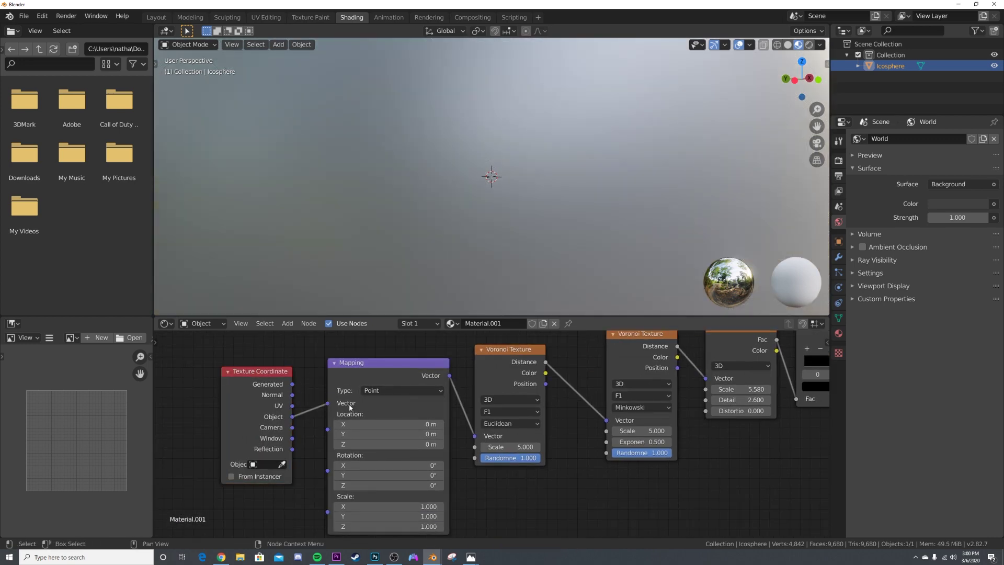
{"action": "left_click_drag", "start_coordinate": [327, 403], "coordinate": [474, 436]}
{"action": "key", "text": "x"}
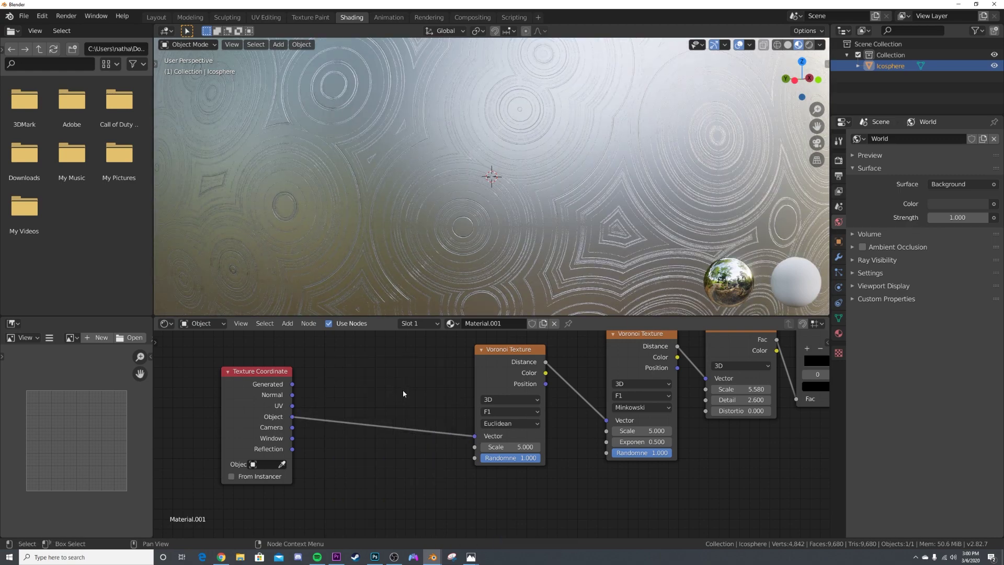
{"action": "scroll", "coordinate": [455, 223], "scroll_direction": "down", "scroll_amount": 5}
{"action": "middle_click_drag", "start_coordinate": [455, 223], "coordinate": [501, 223]}
{"action": "scroll", "coordinate": [502, 222], "scroll_direction": "up", "scroll_amount": 5}
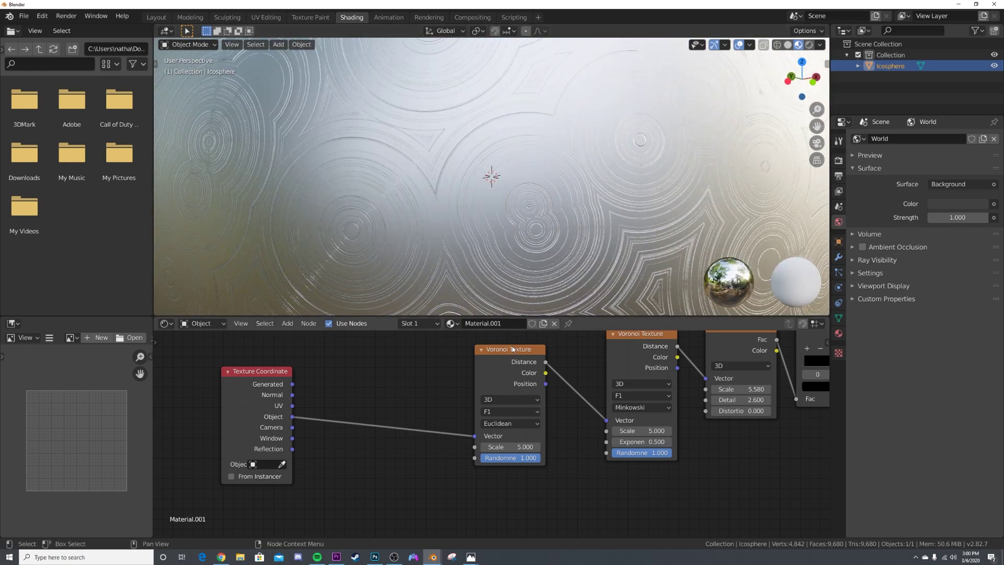
Connect the new Voronoi's Color output to the Minkowski Voronoi and inspect the sphere
{"action": "left_click_drag", "start_coordinate": [483, 349], "coordinate": [398, 371]}
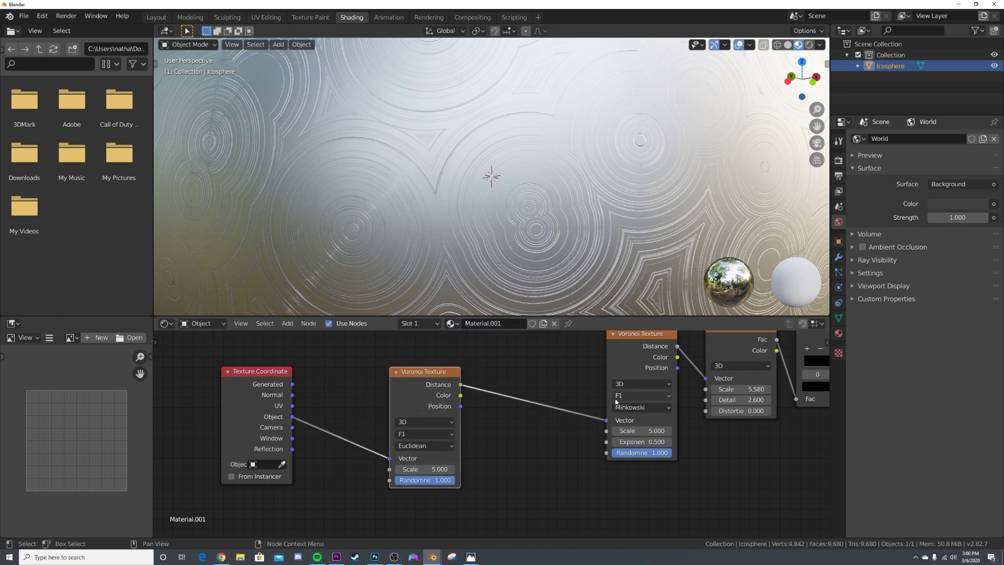
{"action": "left_click_drag", "start_coordinate": [460, 395], "coordinate": [606, 420]}
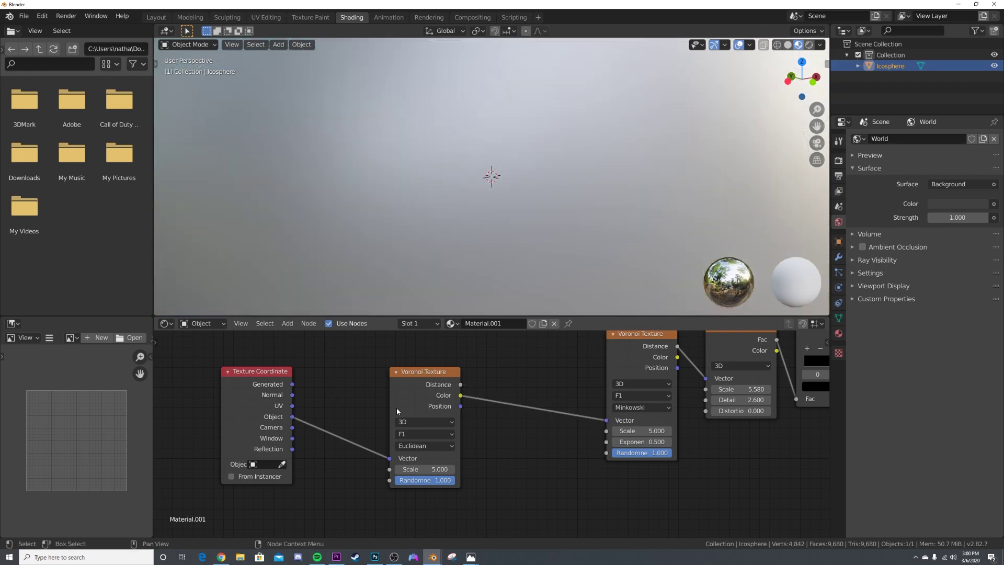
{"action": "scroll", "coordinate": [480, 187], "scroll_direction": "down", "scroll_amount": 5}
{"action": "middle_click_drag", "start_coordinate": [480, 187], "coordinate": [400, 147]}
{"action": "scroll", "coordinate": [592, 204], "scroll_direction": "up", "scroll_amount": 2}
{"action": "middle_click_drag", "start_coordinate": [591, 204], "coordinate": [507, 277]}
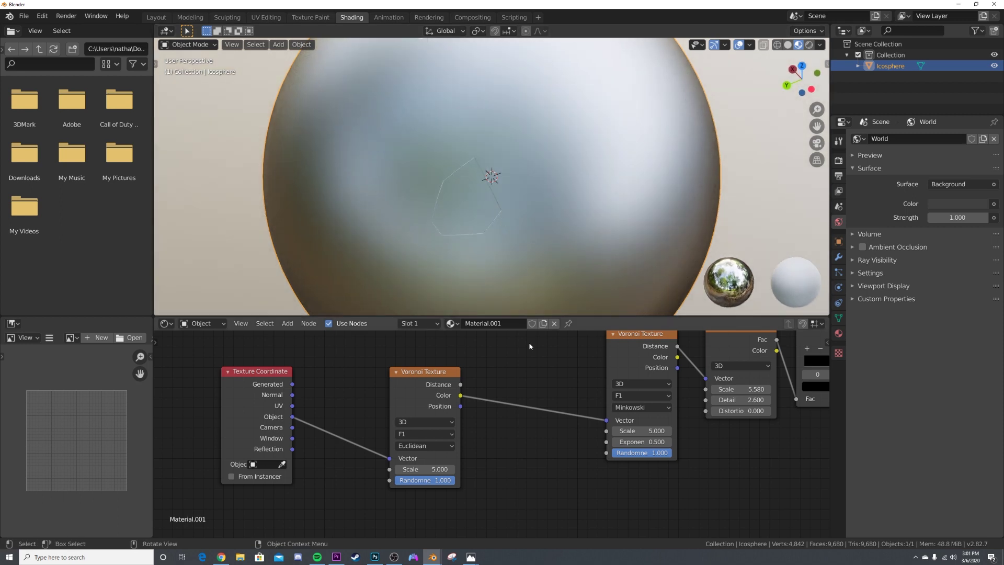
Insert a MixRGB node between the Voronoi textures, with Object coordinates into Color2
{"action": "key", "text": "shift+a"}
{"action": "left_click", "coordinate": [533, 376]}
{"action": "type", "text": "mix"}
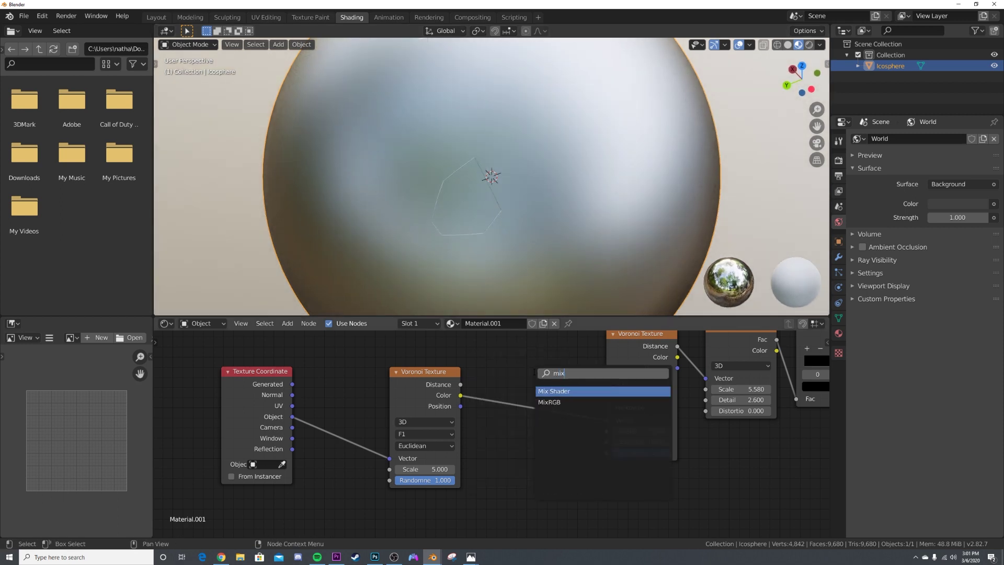
{"action": "key", "text": "Down"}
{"action": "key", "text": "Return"}
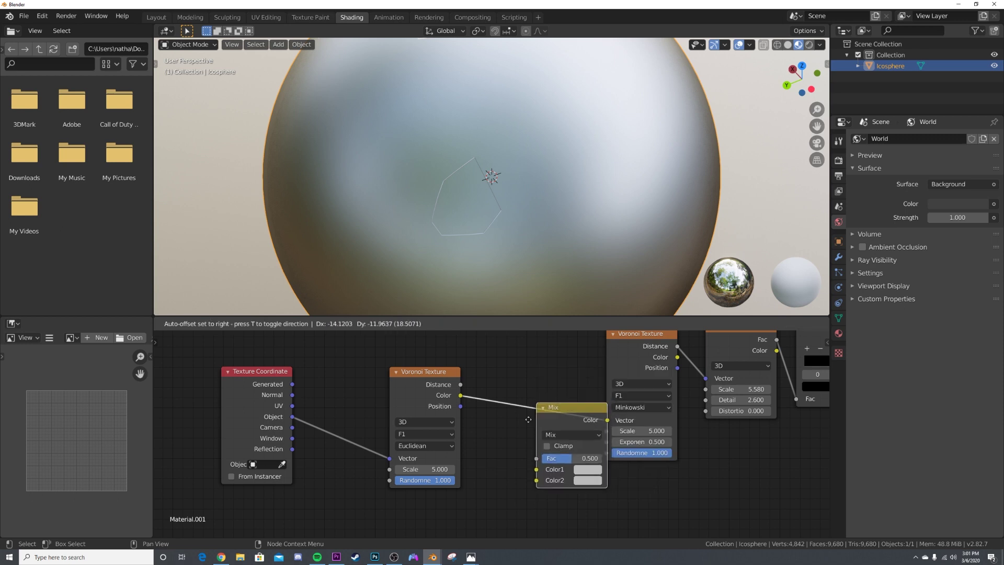
{"action": "left_click", "coordinate": [502, 368]}
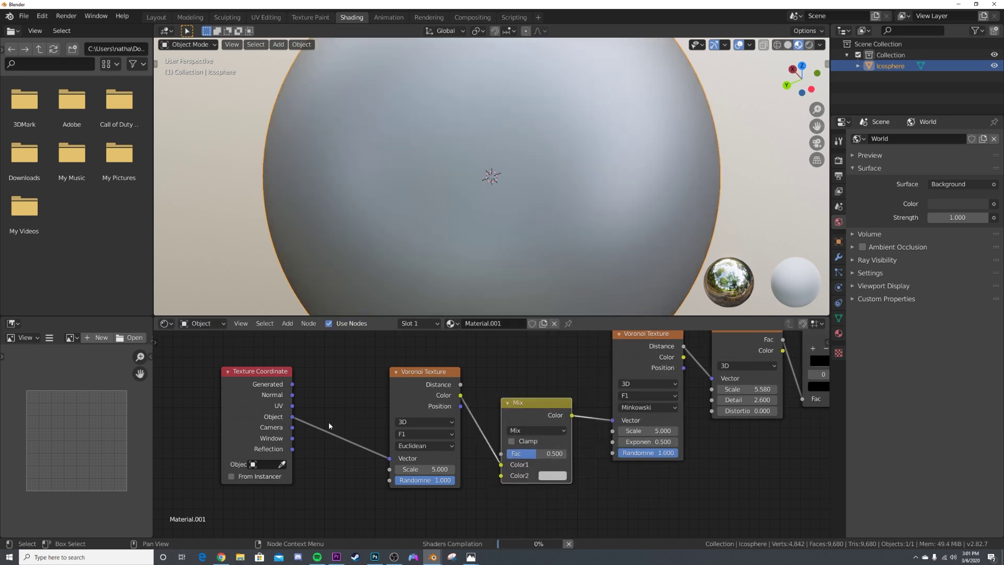
{"action": "mouse_move", "coordinate": [293, 417]}
{"action": "left_mouse_down"}
{"action": "mouse_move", "coordinate": [339, 355]}
{"action": "mouse_move", "coordinate": [510, 483]}
{"action": "mouse_move", "coordinate": [522, 481]}
{"action": "left_mouse_up"}
{"action": "left_click_drag", "start_coordinate": [291, 417], "coordinate": [501, 475]}
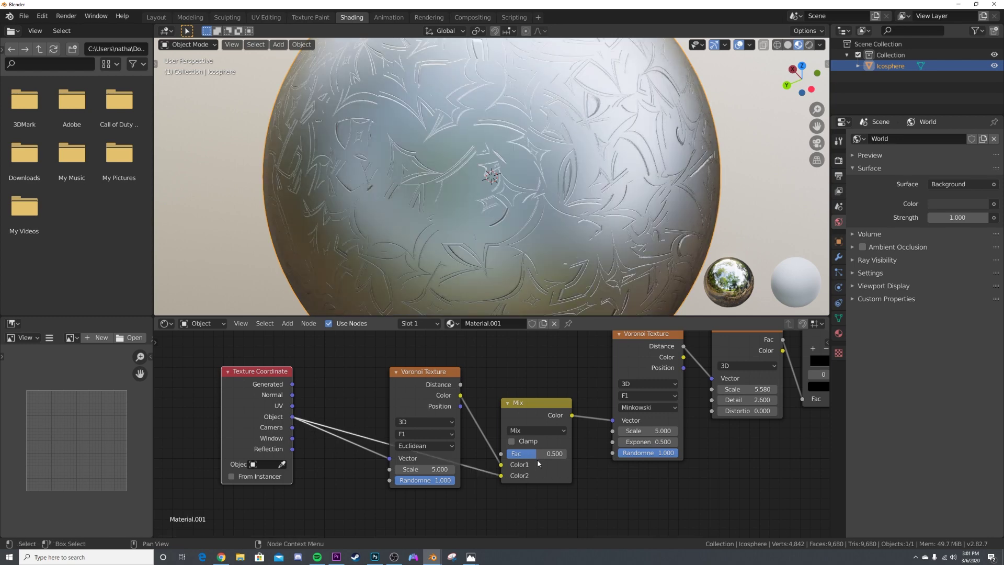
Tune the Mix factor, comparing 0.000 against 1.000 before settling high
{"action": "left_click_drag", "start_coordinate": [536, 454], "coordinate": [567, 454]}
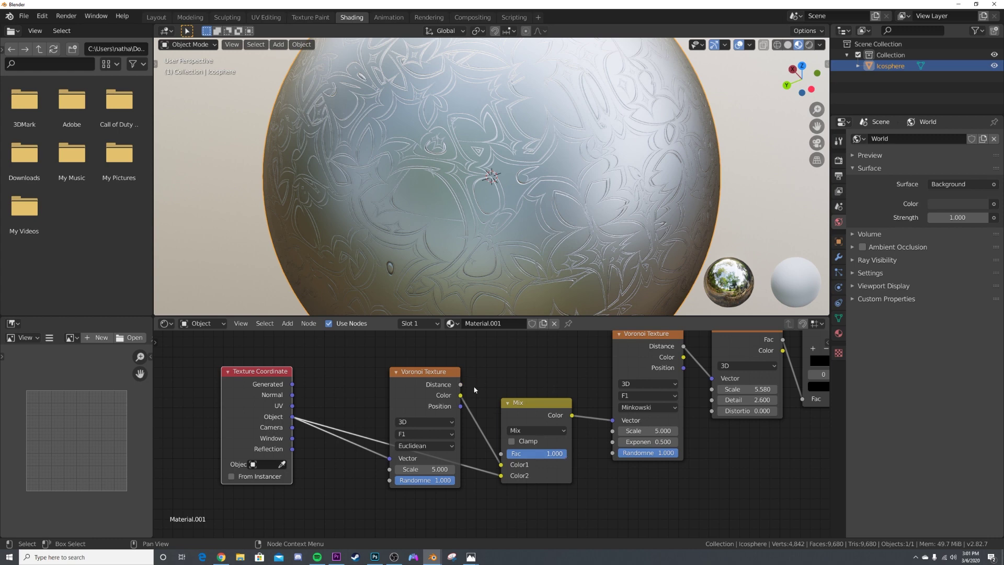
{"action": "left_click_drag", "start_coordinate": [415, 386], "coordinate": [393, 393]}
{"action": "left_click_drag", "start_coordinate": [546, 455], "coordinate": [506, 455]}
{"action": "mouse_move", "coordinate": [401, 389]}
{"action": "left_mouse_down"}
{"action": "mouse_move", "coordinate": [368, 363]}
{"action": "mouse_move", "coordinate": [395, 424]}
{"action": "mouse_move", "coordinate": [421, 392]}
{"action": "left_mouse_up"}
{"action": "mouse_move", "coordinate": [552, 458]}
{"action": "left_mouse_down"}
{"action": "mouse_move", "coordinate": [612, 458]}
{"action": "mouse_move", "coordinate": [543, 454]}
{"action": "mouse_move", "coordinate": [557, 453]}
{"action": "left_mouse_up"}
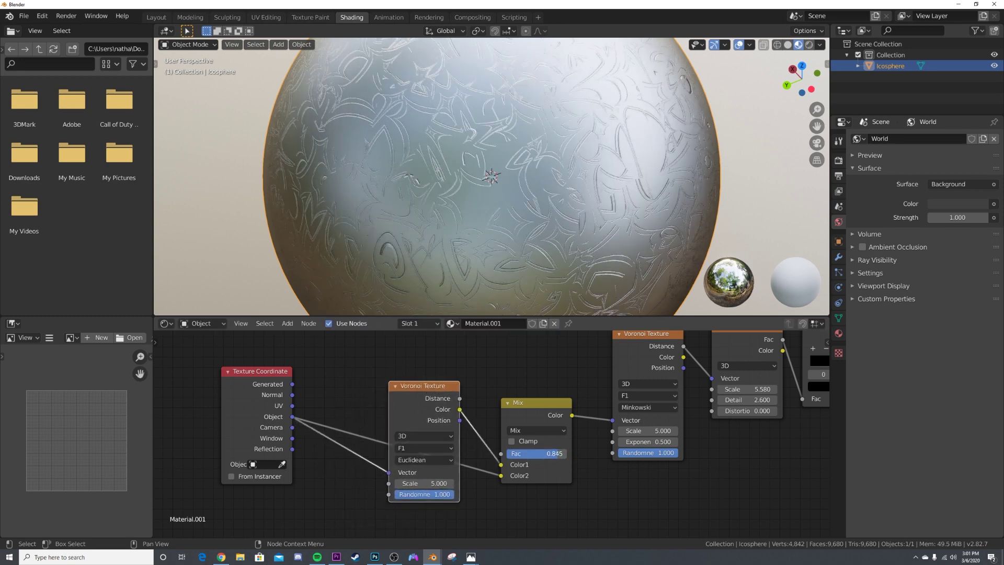
Move the ColorRamp black stop to 0.666 for thinner scratches
{"action": "middle_click_drag", "start_coordinate": [585, 368], "coordinate": [430, 402]}
{"action": "middle_click_drag", "start_coordinate": [724, 407], "coordinate": [651, 416]}
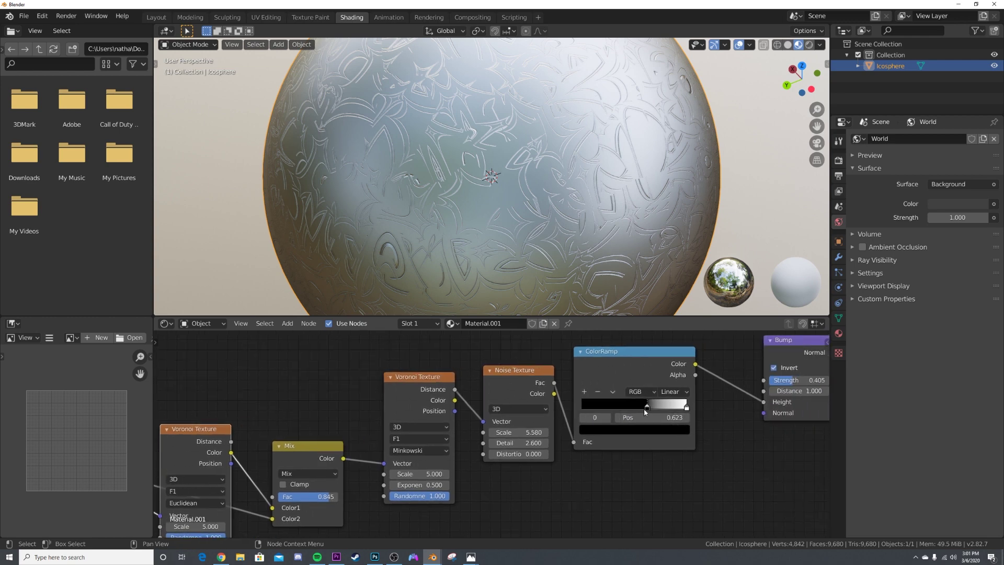
{"action": "left_click_drag", "start_coordinate": [648, 404], "coordinate": [650, 409]}
{"action": "middle_click_drag", "start_coordinate": [451, 232], "coordinate": [453, 191]}
{"action": "scroll", "coordinate": [560, 231], "scroll_direction": "up", "scroll_amount": 5}
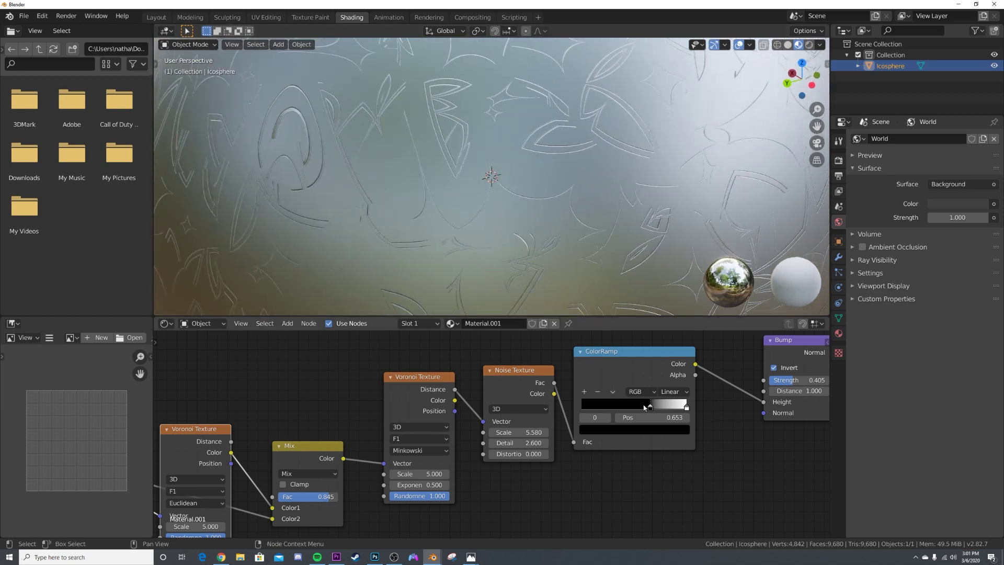
{"action": "left_click_drag", "start_coordinate": [653, 410], "coordinate": [655, 411]}
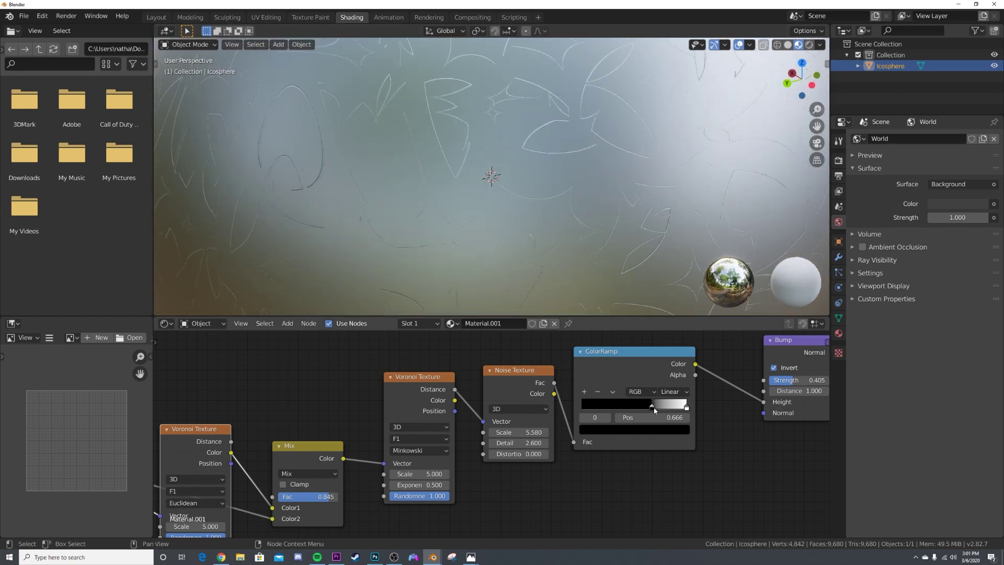
Raise the Noise Texture Detail to 3.730 and lower the Mix factor to about 0.470
{"action": "left_click_drag", "start_coordinate": [530, 441], "coordinate": [476, 441]}
{"action": "scroll", "coordinate": [552, 254], "scroll_direction": "down", "scroll_amount": 1}
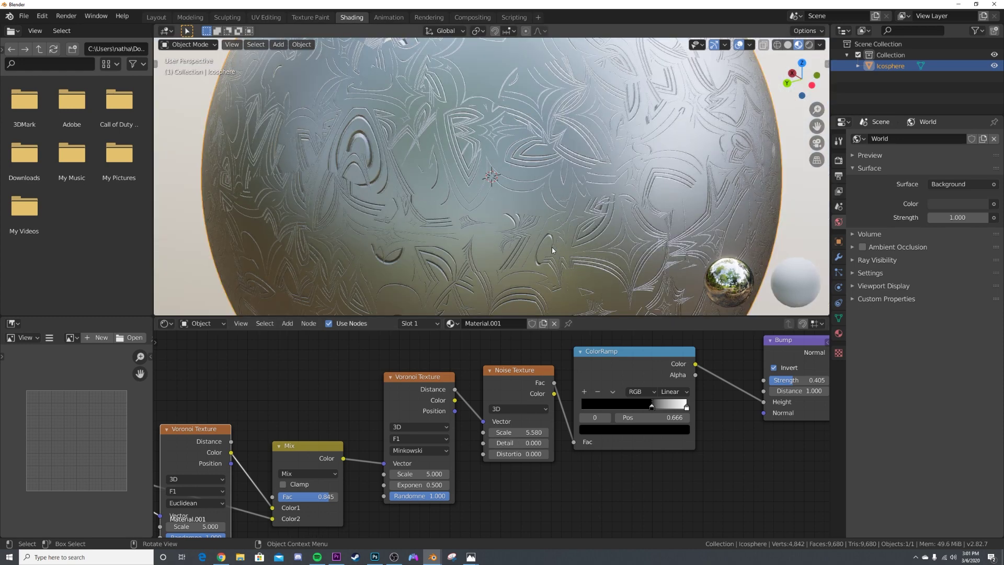
{"action": "left_click_drag", "start_coordinate": [523, 443], "coordinate": [562, 443]}
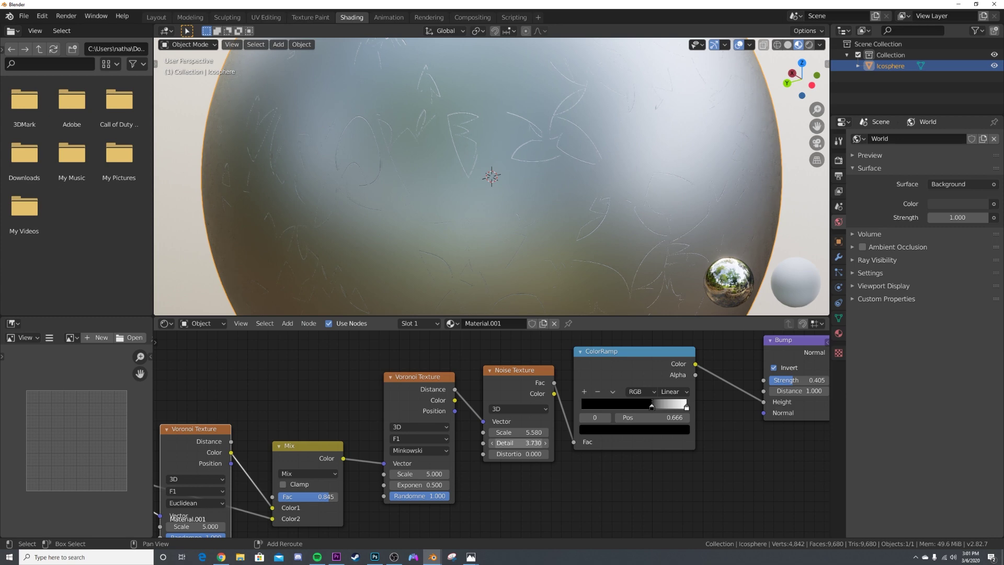
{"action": "middle_click_drag", "start_coordinate": [307, 466], "coordinate": [369, 455]}
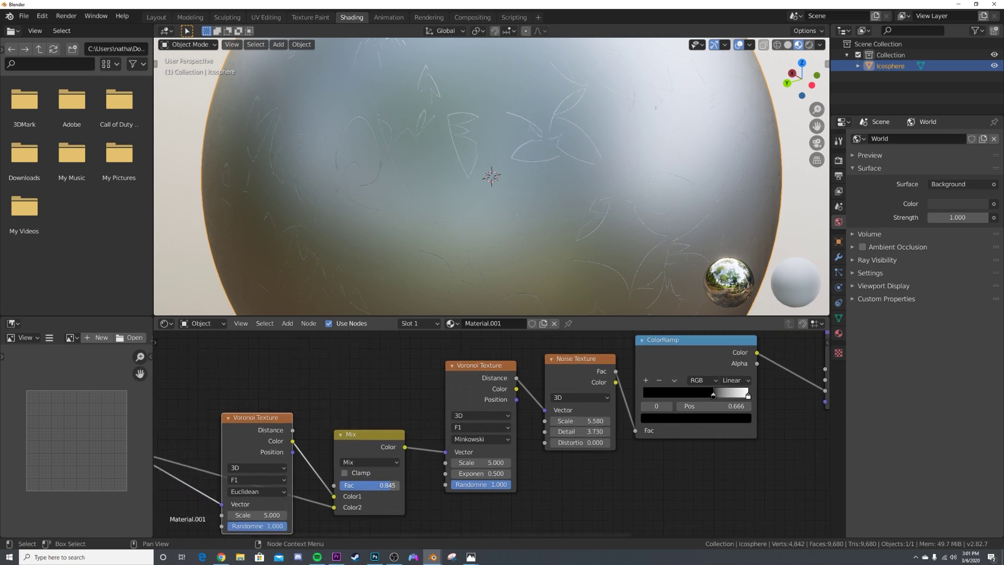
{"action": "mouse_move", "coordinate": [387, 485]}
{"action": "left_mouse_down"}
{"action": "mouse_move", "coordinate": [400, 485]}
{"action": "mouse_move", "coordinate": [368, 484]}
{"action": "left_mouse_up"}
{"action": "middle_click_drag", "start_coordinate": [528, 209], "coordinate": [580, 182]}
Frame everything in both editors and duplicate the scratched sphere
{"action": "key", "text": "Home"}
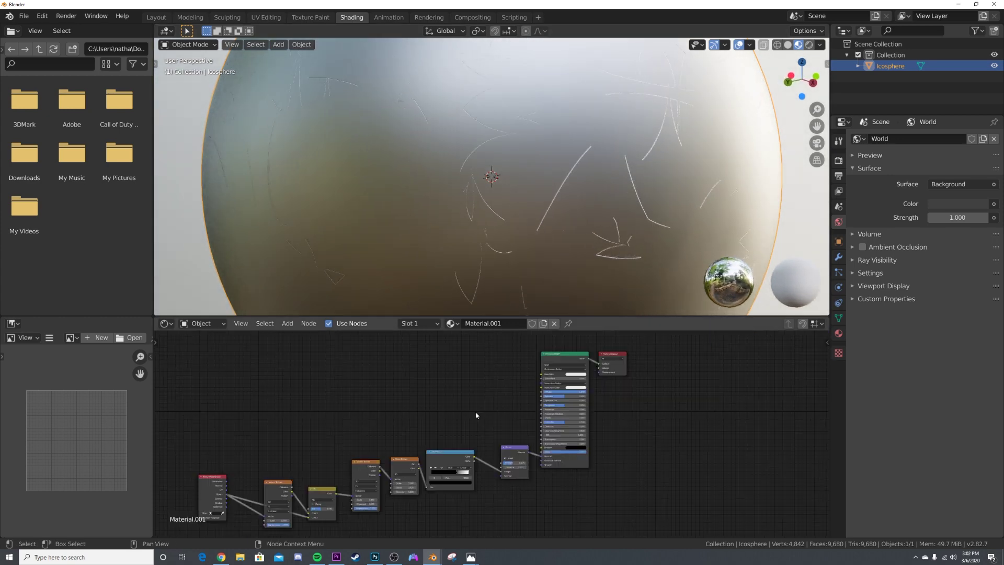
{"action": "key", "text": "Home"}
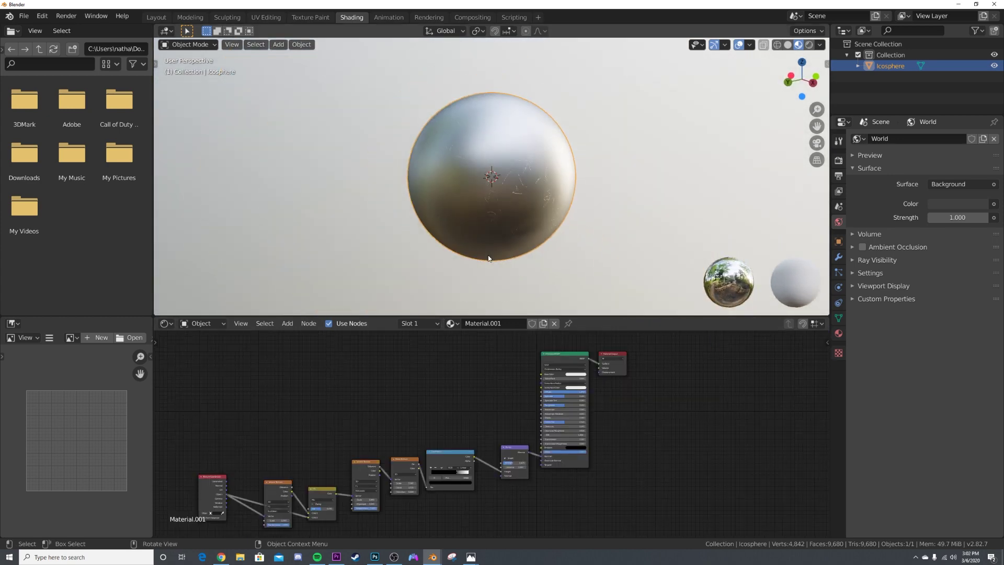
{"action": "key", "text": "shift+d"}
Place the duplicate icosphere beside the scratched metal sphere and frame both in view
{"action": "left_click", "coordinate": [424, 189]}
{"action": "middle_click_drag", "start_coordinate": [424, 191], "coordinate": [617, 238]}
{"action": "scroll", "coordinate": [575, 227], "scroll_direction": "up", "scroll_amount": 3}
{"action": "middle_click_drag", "start_coordinate": [531, 216], "coordinate": [524, 216]}
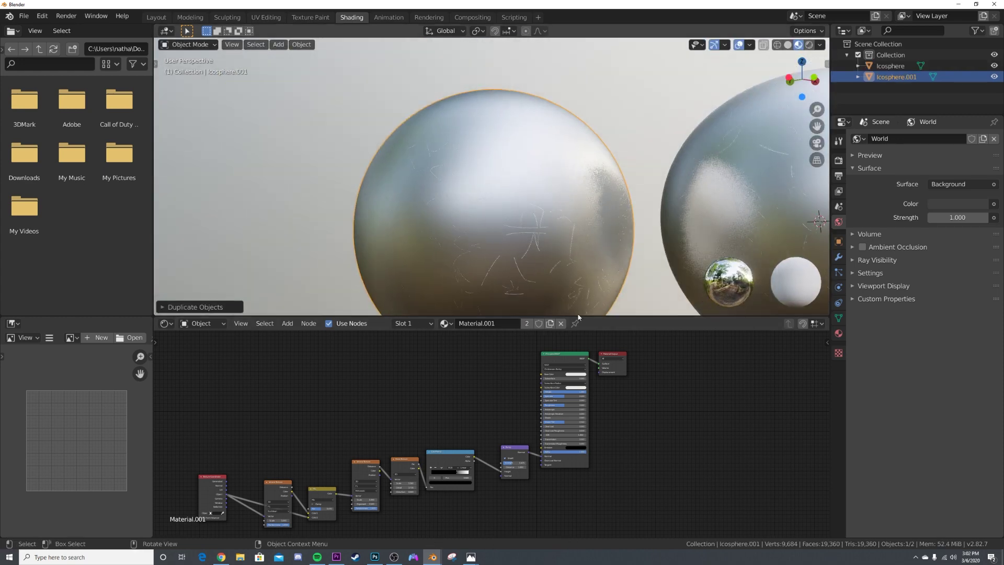
Give the duplicate its own new Material.002 with a red Base Color
{"action": "left_click", "coordinate": [561, 323]}
{"action": "left_click", "coordinate": [510, 323]}
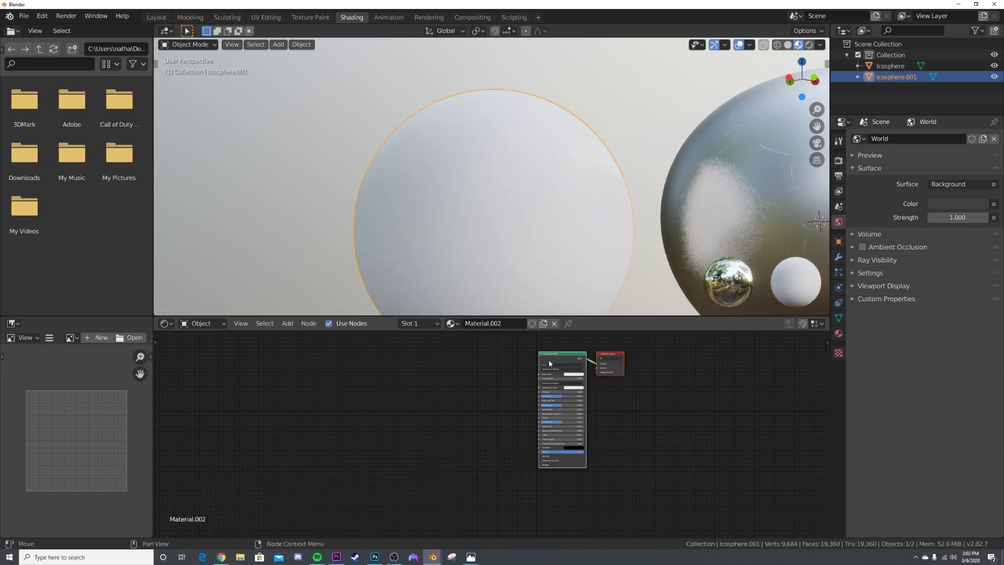
{"action": "scroll", "coordinate": [388, 400], "scroll_direction": "up", "scroll_amount": 3}
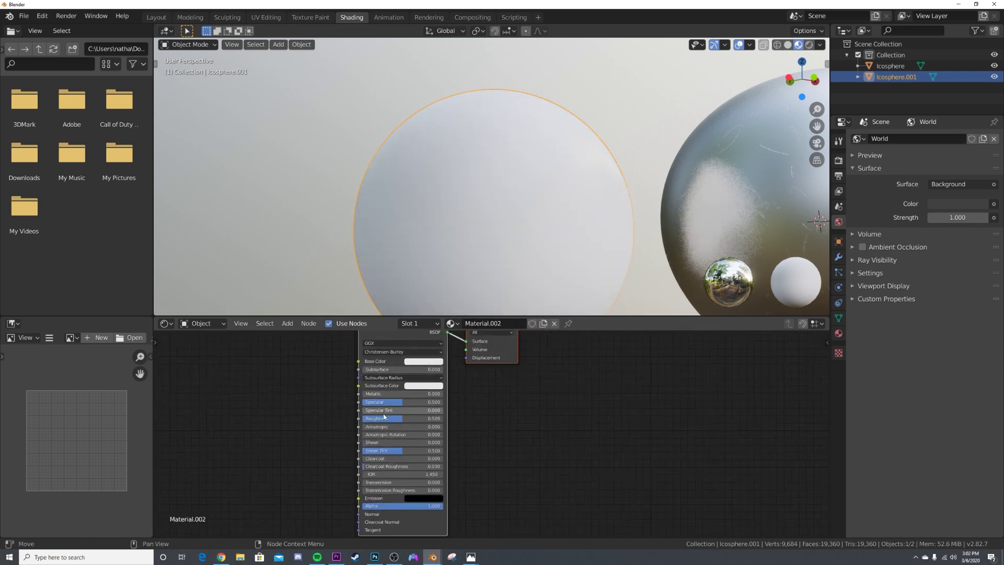
{"action": "left_click", "coordinate": [421, 361]}
{"action": "left_click", "coordinate": [429, 308]}
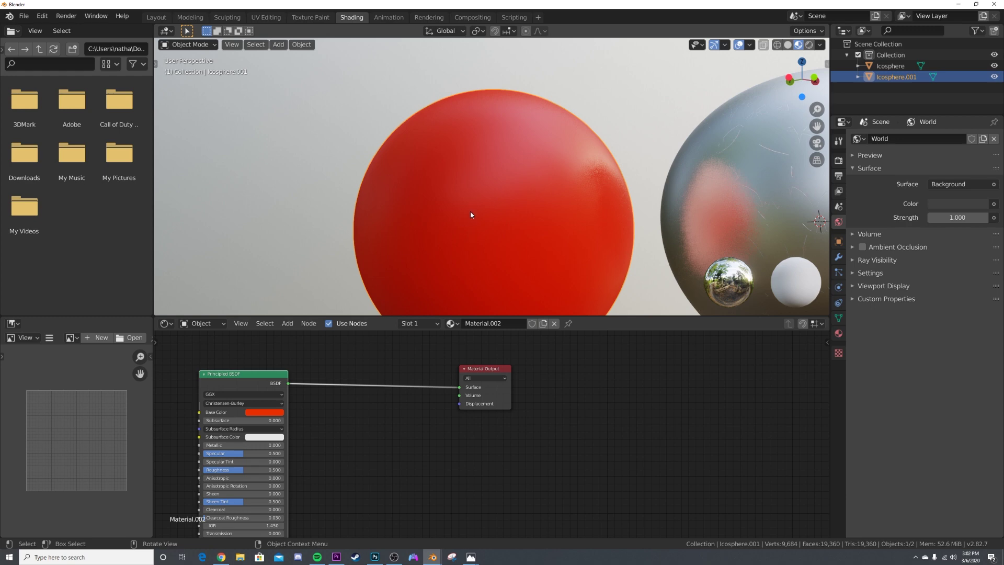
Insert a Mix Shader between the red Principled BSDF and the Material Output
{"action": "key", "text": "shift+a"}
{"action": "left_click", "coordinate": [381, 363]}
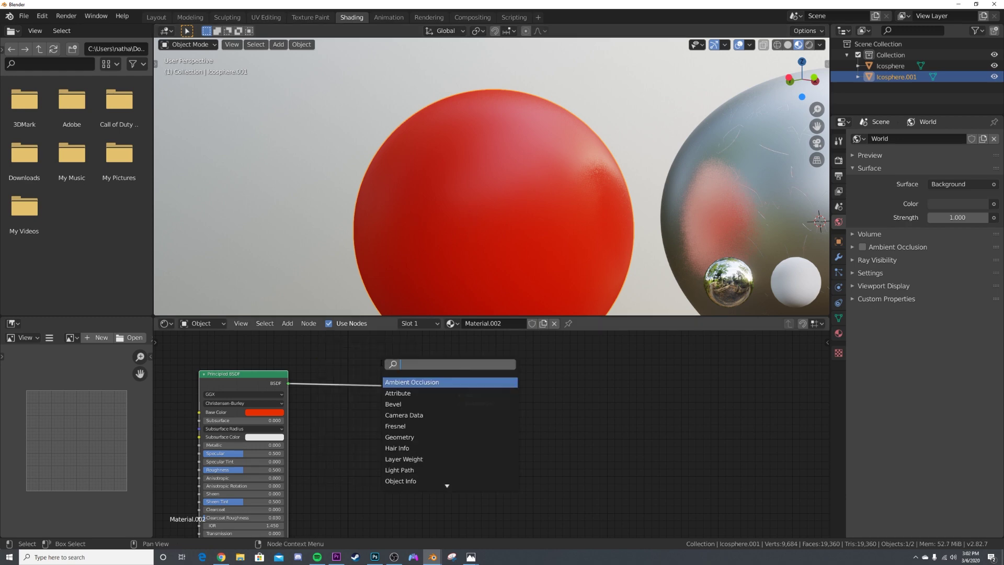
{"action": "type", "text": "mix"}
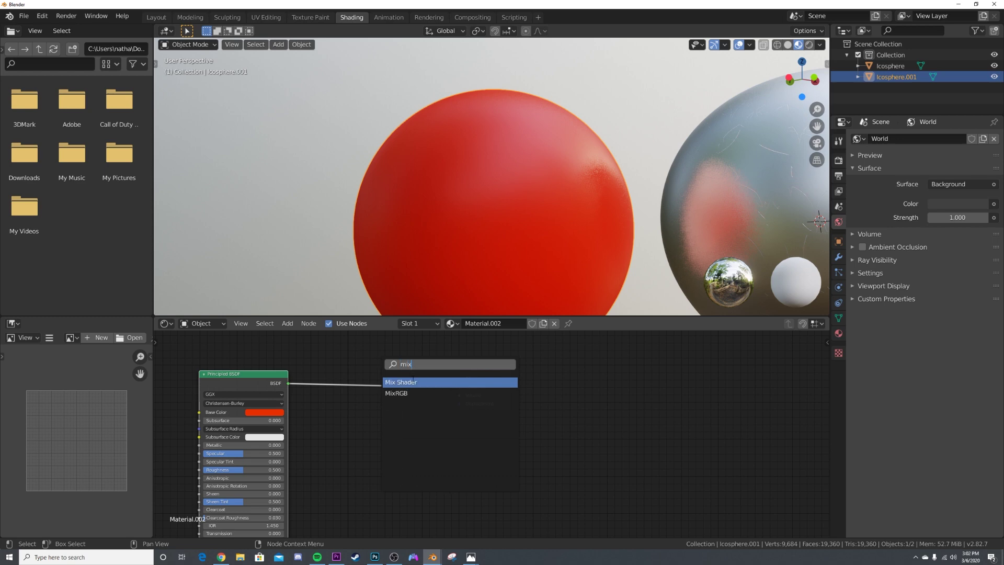
{"action": "left_click", "coordinate": [413, 382]}
{"action": "left_click", "coordinate": [389, 392]}
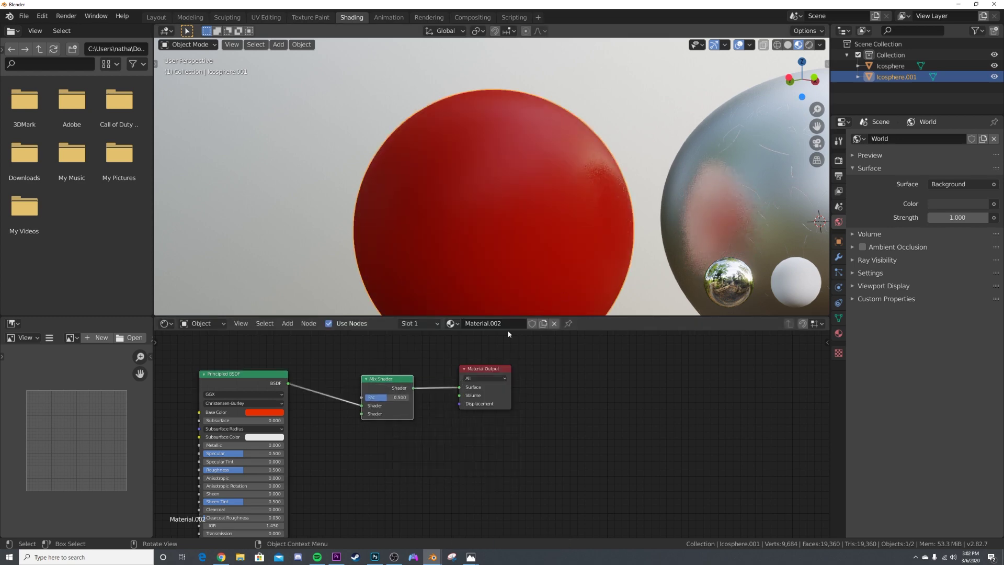
{"action": "middle_click_drag", "start_coordinate": [357, 381], "coordinate": [417, 347]}
Add a second Principled BSDF and wire it into the Mix Shader's second Shader input
{"action": "key", "text": "shift+a"}
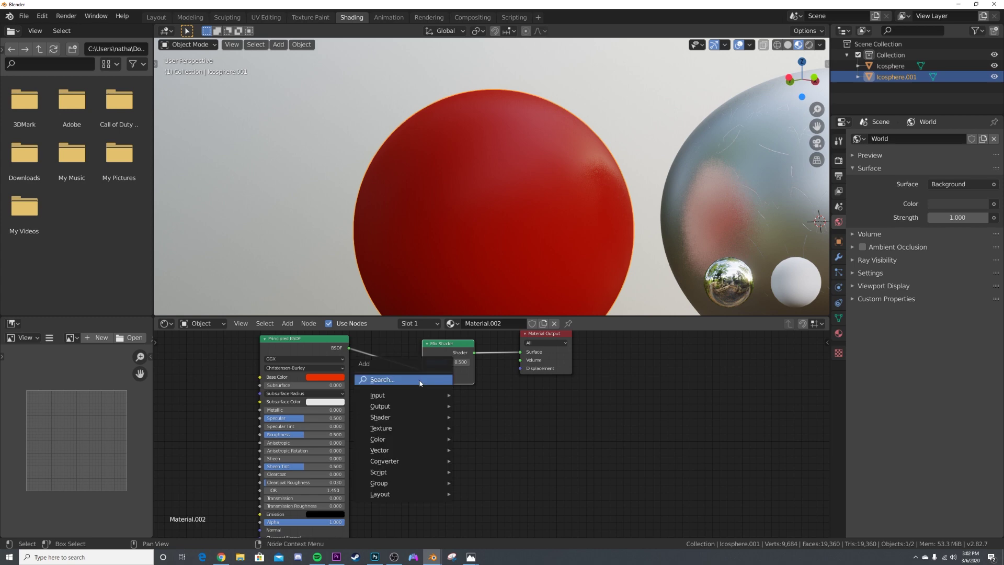
{"action": "left_click", "coordinate": [419, 383]}
{"action": "type", "text": "pre"}
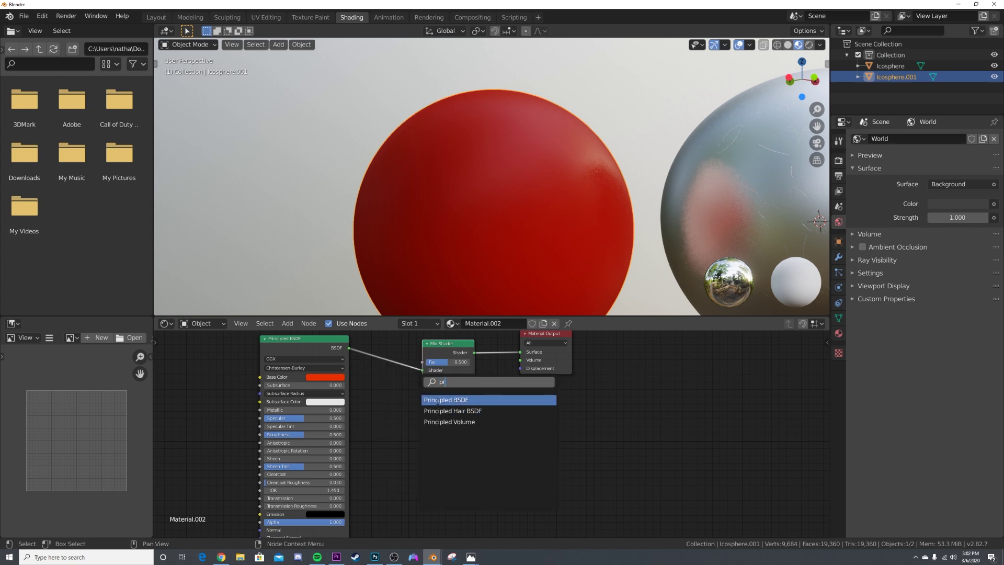
{"action": "left_click", "coordinate": [464, 400]}
{"action": "left_click", "coordinate": [369, 411]}
{"action": "middle_click_drag", "start_coordinate": [369, 411], "coordinate": [424, 426]}
{"action": "left_click_drag", "start_coordinate": [372, 355], "coordinate": [276, 357]}
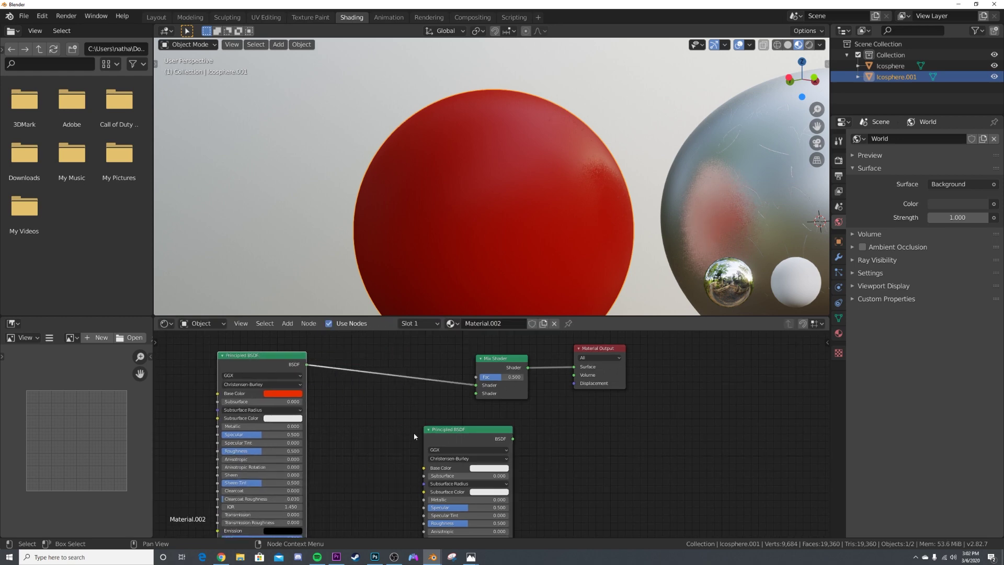
{"action": "left_click_drag", "start_coordinate": [456, 433], "coordinate": [480, 395]}
{"action": "left_click", "coordinate": [374, 420]}
Set the second shader to Metallic 1.0 and Roughness about 0.12, then tidy the Mix Shader
{"action": "middle_click_drag", "start_coordinate": [465, 472], "coordinate": [529, 385]}
{"action": "scroll", "coordinate": [499, 425], "scroll_direction": "up", "scroll_amount": 1}
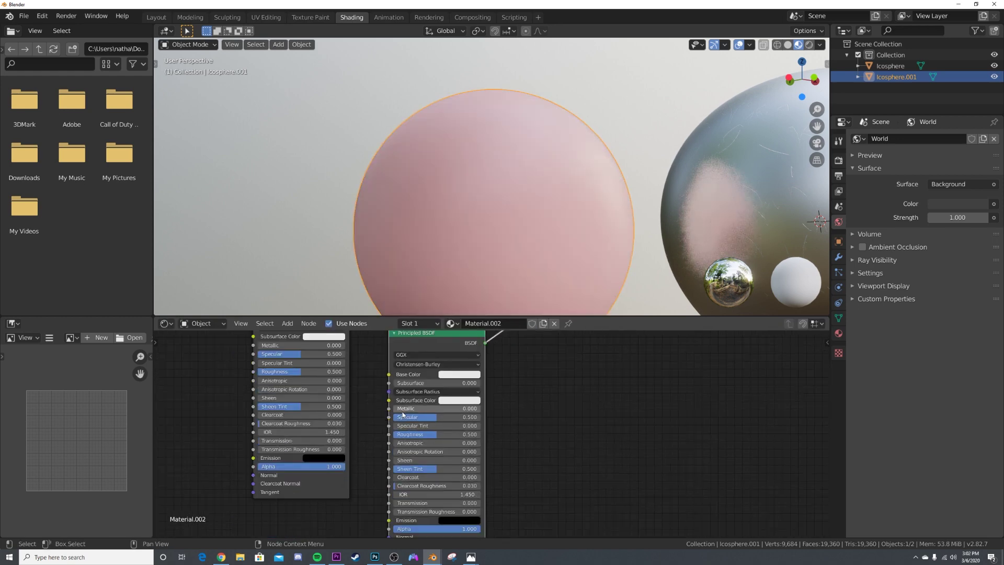
{"action": "left_click_drag", "start_coordinate": [402, 410], "coordinate": [494, 410]}
{"action": "left_click_drag", "start_coordinate": [436, 434], "coordinate": [404, 434]}
{"action": "middle_click_drag", "start_coordinate": [513, 342], "coordinate": [462, 463]}
{"action": "middle_click_drag", "start_coordinate": [513, 402], "coordinate": [468, 453]}
{"action": "left_click_drag", "start_coordinate": [466, 441], "coordinate": [422, 360]}
Add a ColorRamp node and connect its Color to the Mix Shader Fac
{"action": "key", "text": "shift+a"}
{"action": "type", "text": "scol"}
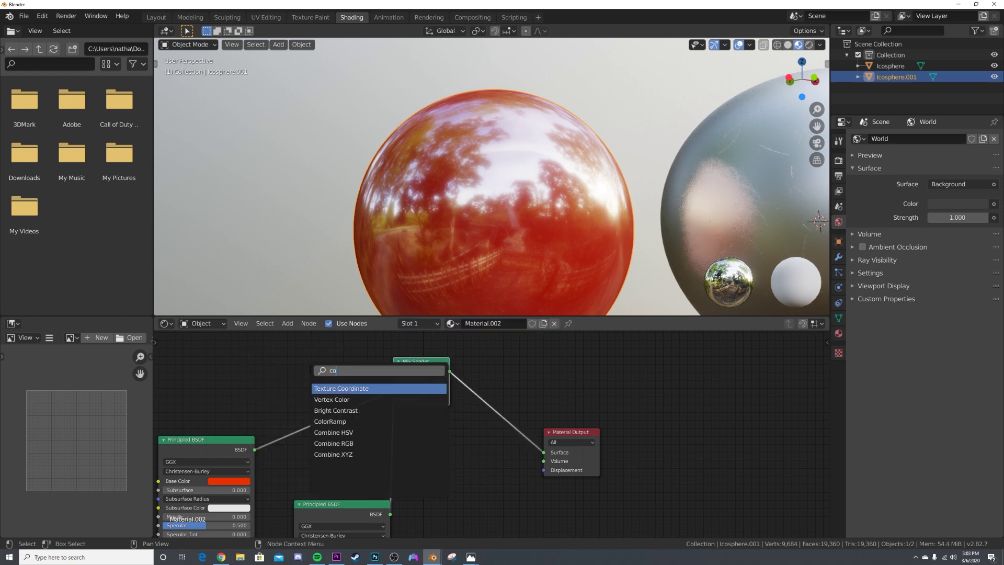
{"action": "left_click", "coordinate": [330, 399]}
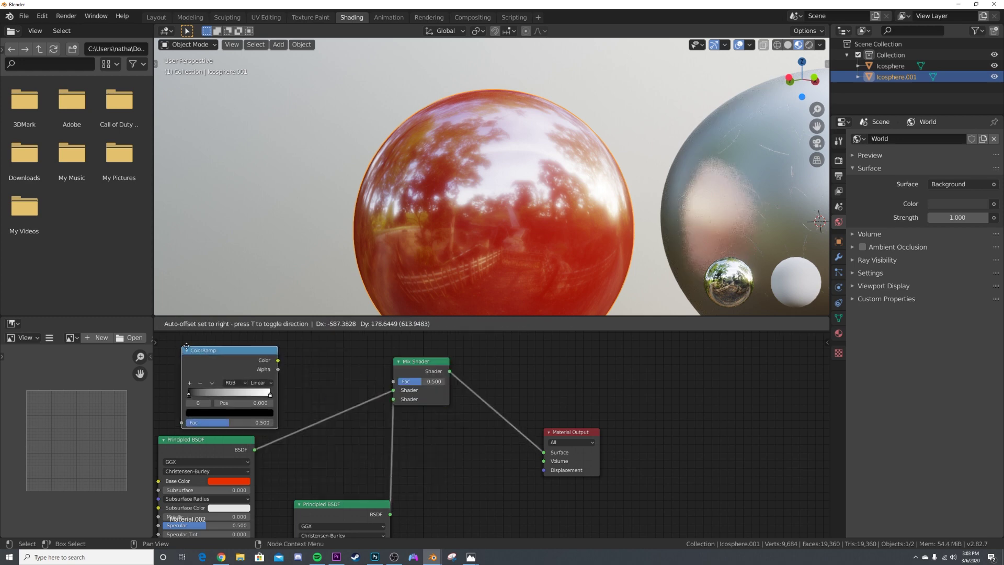
{"action": "left_click", "coordinate": [266, 359]}
{"action": "left_click_drag", "start_coordinate": [295, 361], "coordinate": [393, 381]}
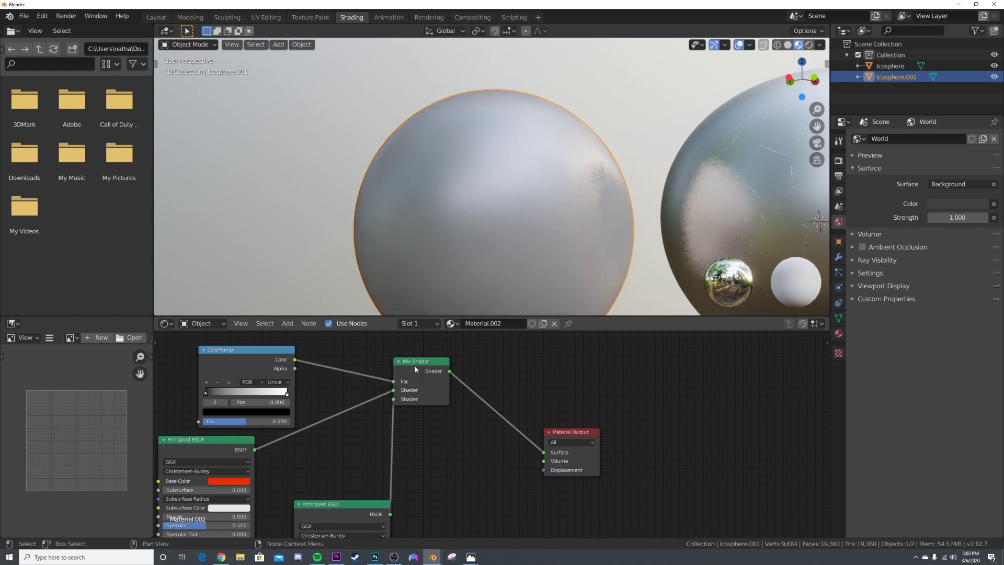
Select the five scratch texture nodes in the metal sphere's Material.001 for copying
{"action": "scroll", "coordinate": [651, 181], "scroll_direction": "down", "scroll_amount": 3}
{"action": "left_click", "coordinate": [680, 173]}
{"action": "scroll", "coordinate": [374, 499], "scroll_direction": "down", "scroll_amount": 6}
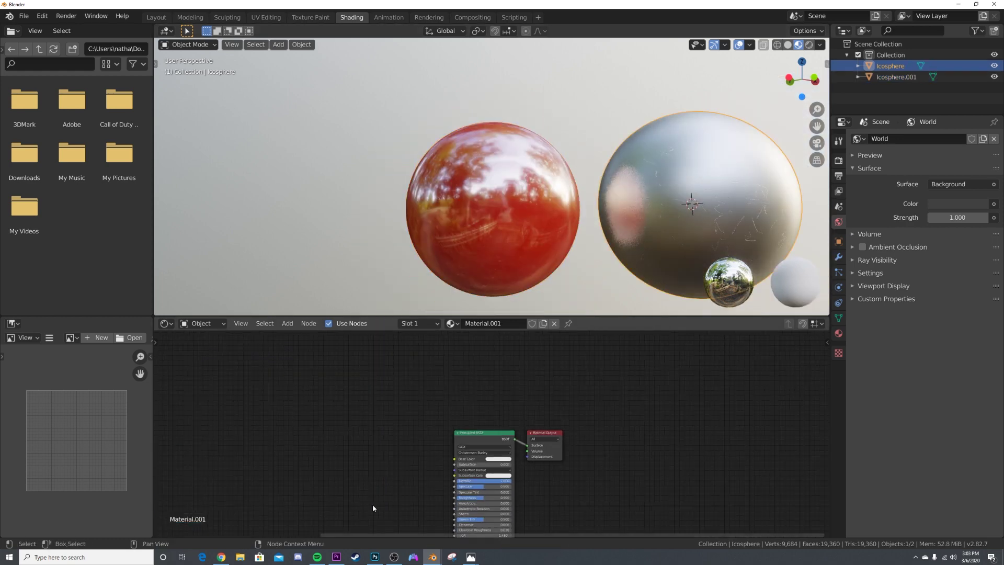
{"action": "middle_click_drag", "start_coordinate": [372, 504], "coordinate": [575, 374]}
{"action": "left_click_drag", "start_coordinate": [216, 397], "coordinate": [534, 528]}
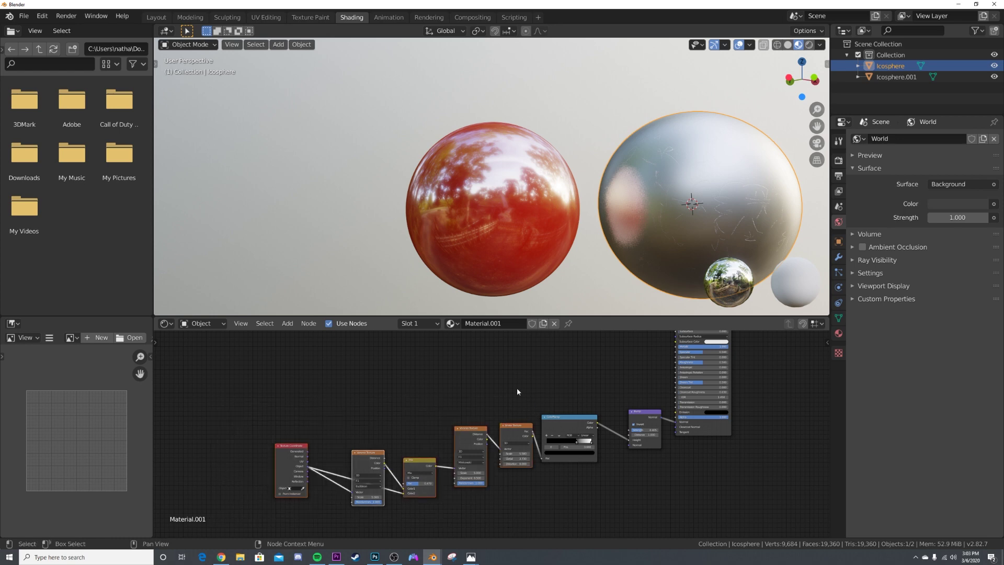
Paste the scratch node chain into the red Material.002 and link Noise Fac to ColorRamp Fac
{"action": "left_click", "coordinate": [561, 233]}
{"action": "key", "text": "Home"}
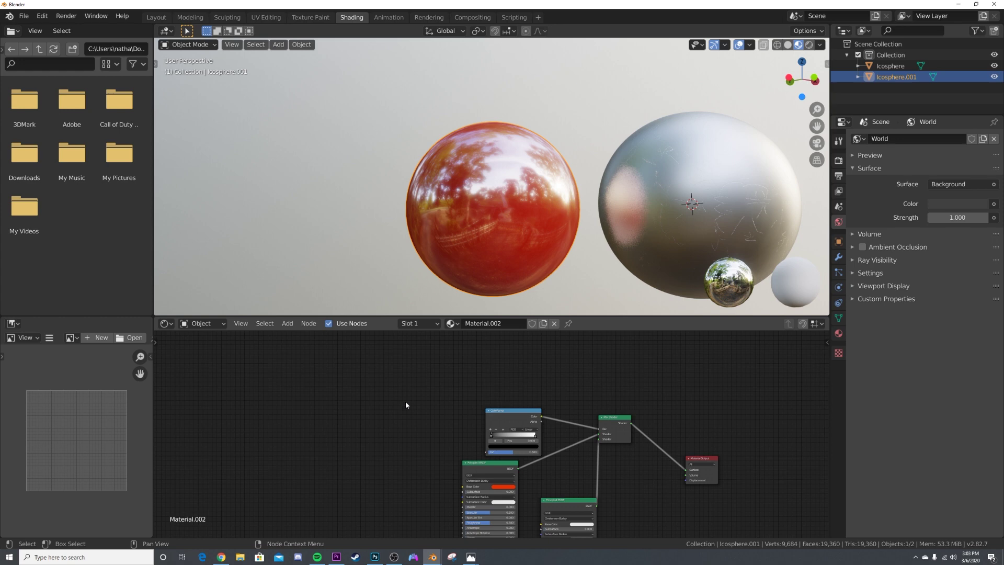
{"action": "key", "text": "ctrl+v"}
{"action": "key", "text": "g"}
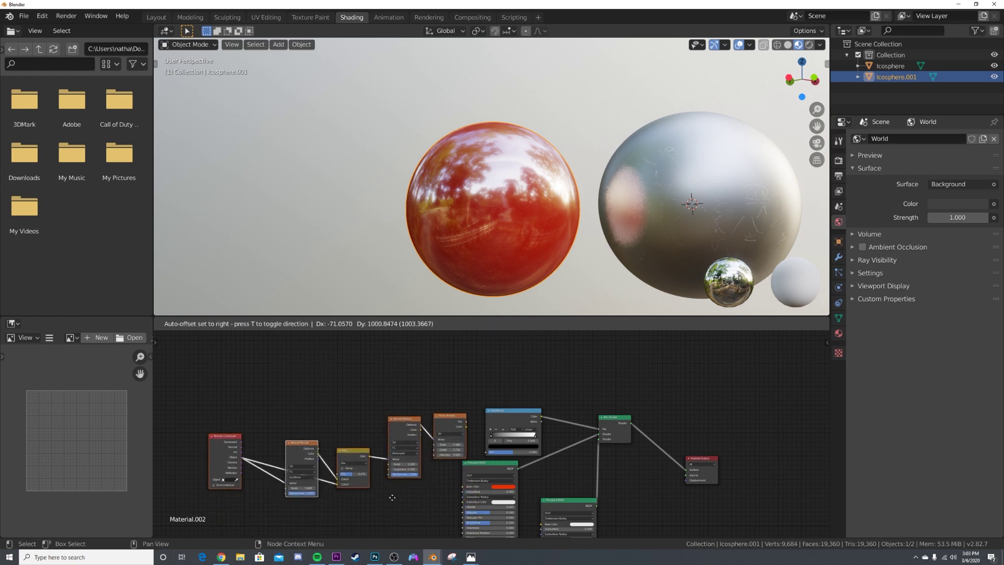
{"action": "left_click", "coordinate": [397, 494]}
{"action": "scroll", "coordinate": [430, 373], "scroll_direction": "up", "scroll_amount": 2}
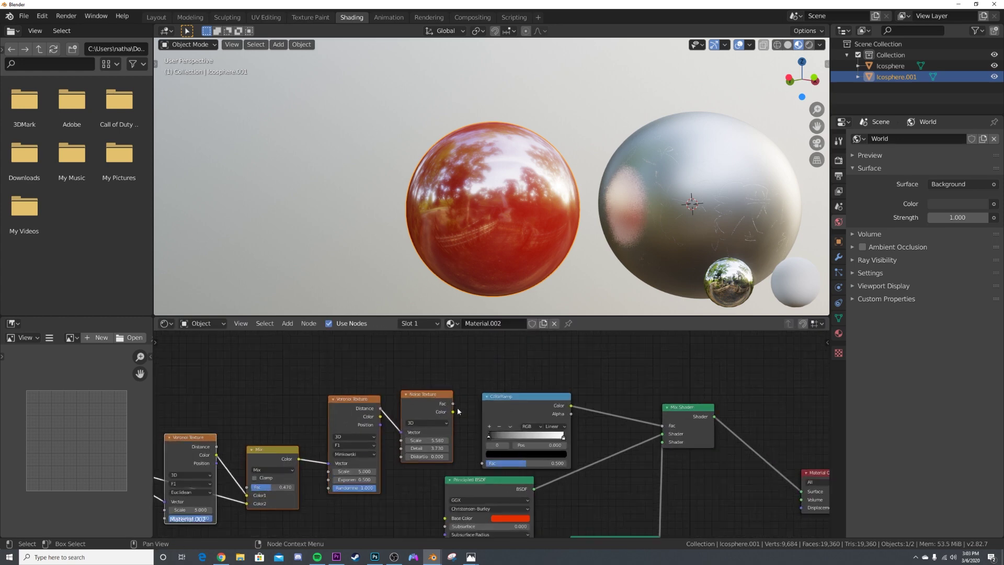
{"action": "left_click_drag", "start_coordinate": [453, 404], "coordinate": [482, 463]}
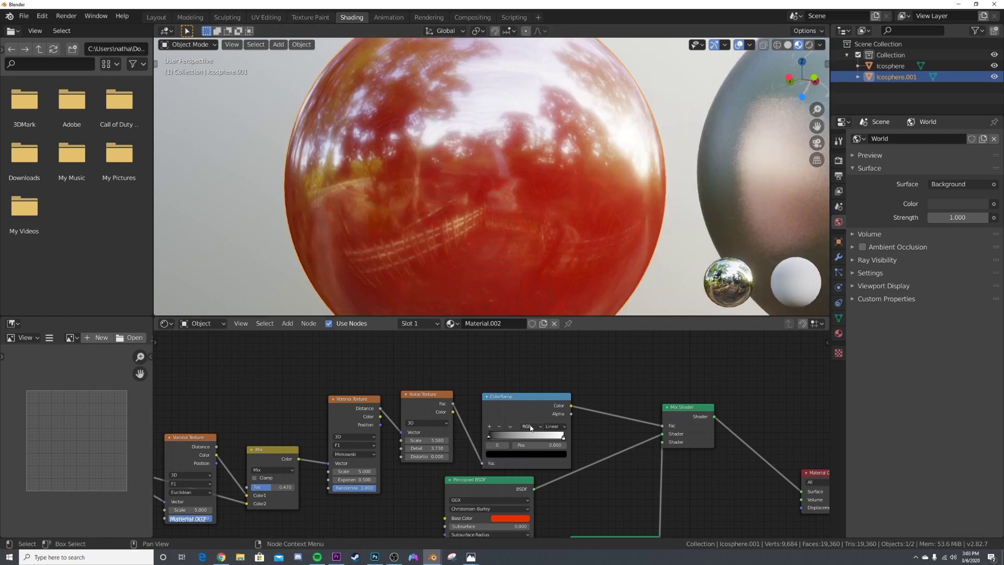
Set the ColorRamp to Constant interpolation and slide the white stop left to reveal scratches
{"action": "left_click", "coordinate": [553, 426]}
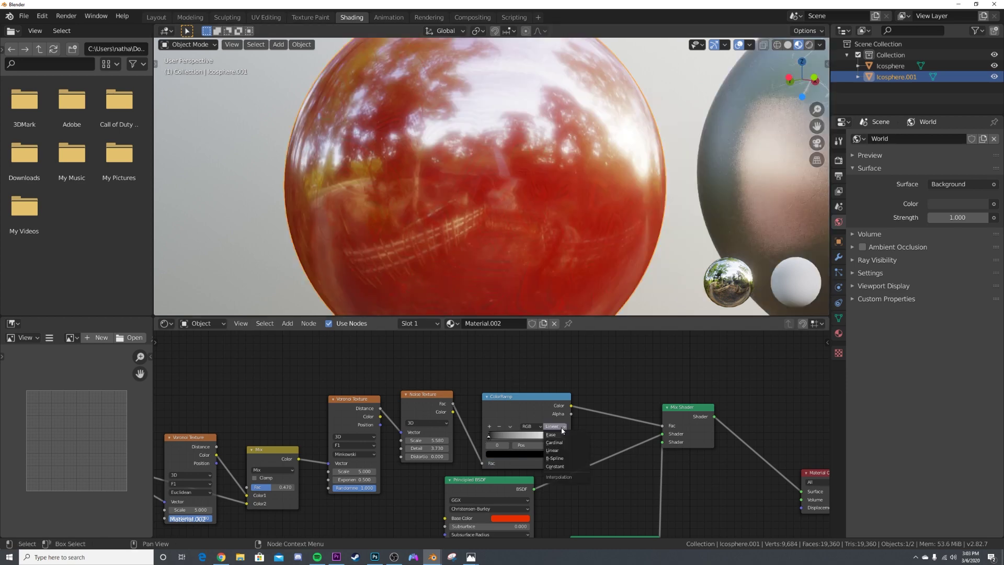
{"action": "left_click", "coordinate": [562, 467]}
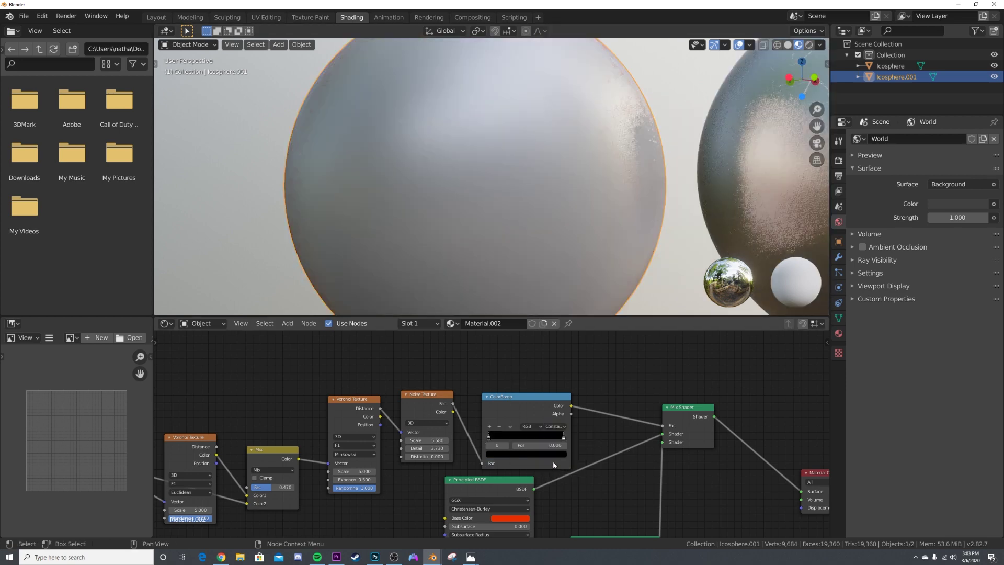
{"action": "left_click_drag", "start_coordinate": [563, 440], "coordinate": [535, 440]}
{"action": "scroll", "coordinate": [534, 440], "scroll_direction": "down", "scroll_amount": 6}
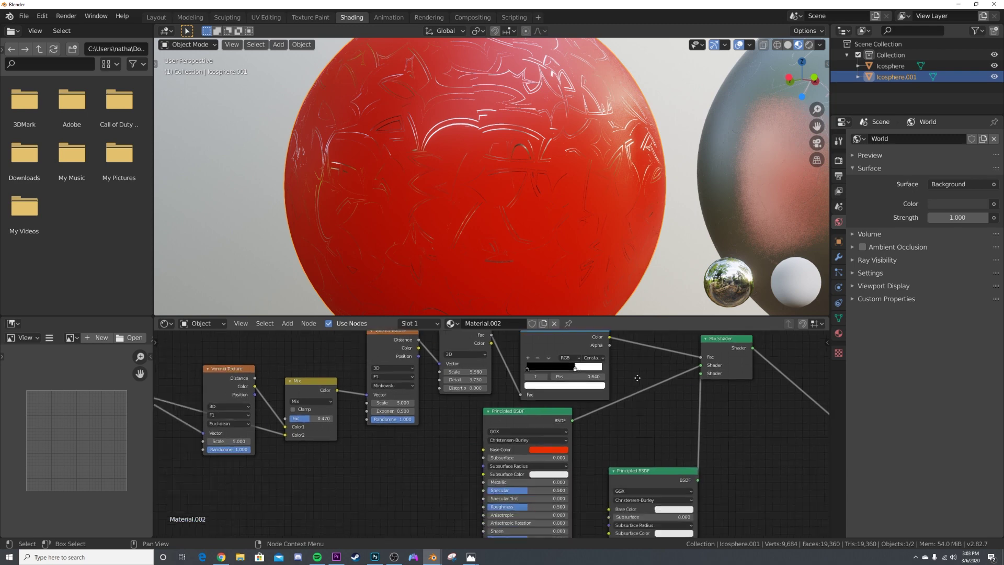
{"action": "scroll", "coordinate": [481, 457], "scroll_direction": "up", "scroll_amount": 3}
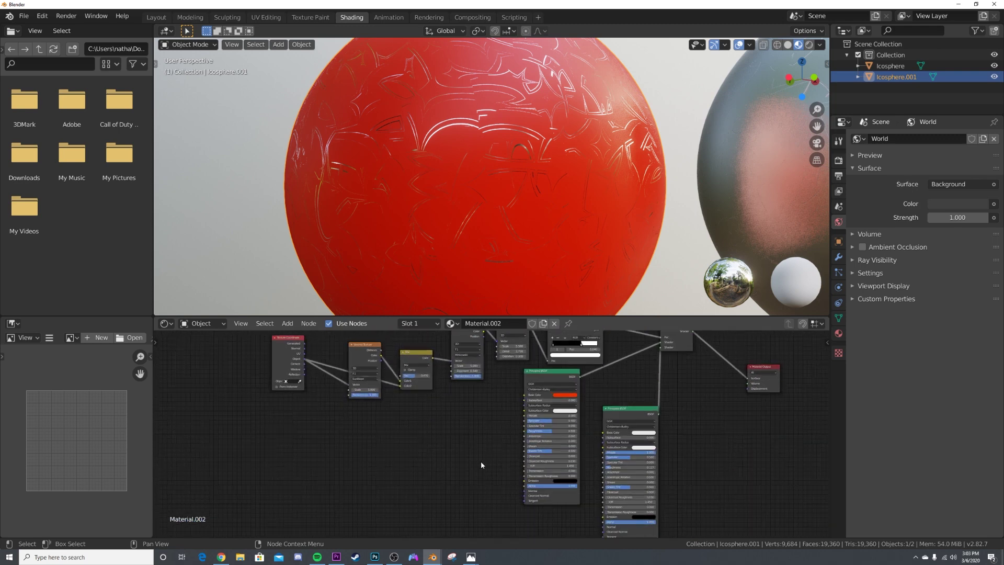
Add a Bump node and connect its Normal to the red shader's Normal input
{"action": "key", "text": "shift+a"}
{"action": "left_click", "coordinate": [439, 422]}
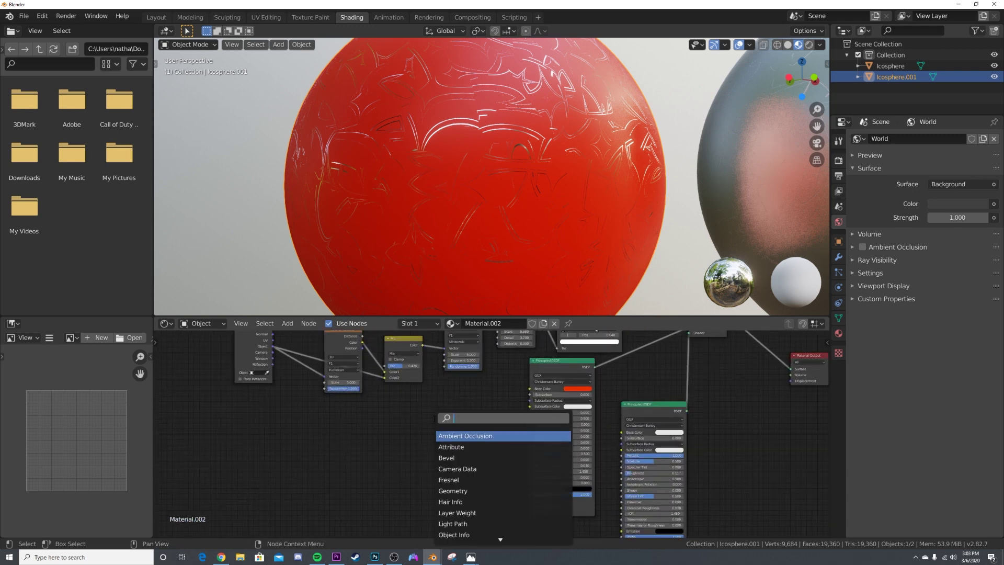
{"action": "type", "text": "bum"}
{"action": "left_click", "coordinate": [442, 437]}
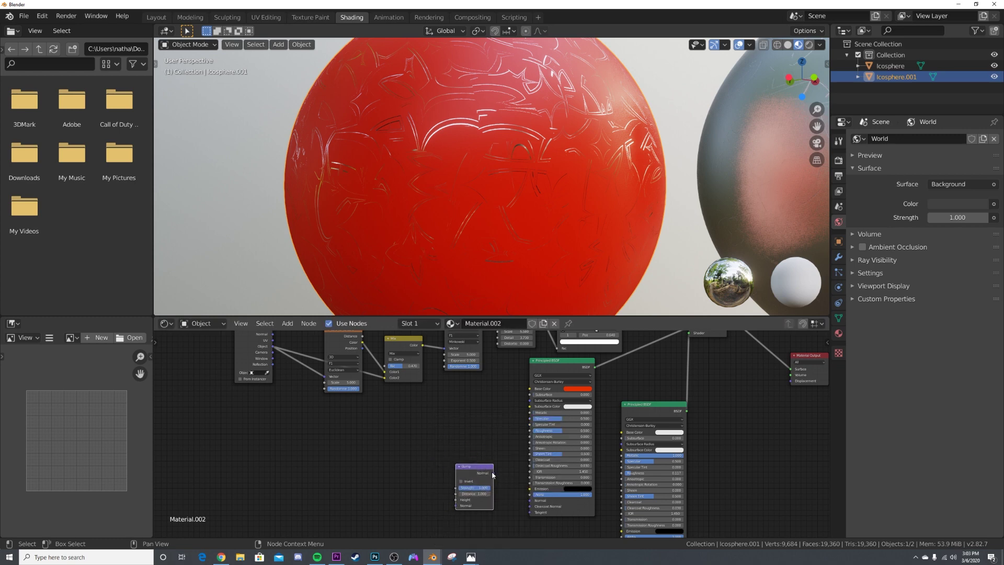
{"action": "left_click_drag", "start_coordinate": [493, 472], "coordinate": [530, 501]}
{"action": "scroll", "coordinate": [513, 464], "scroll_direction": "down", "scroll_amount": 1}
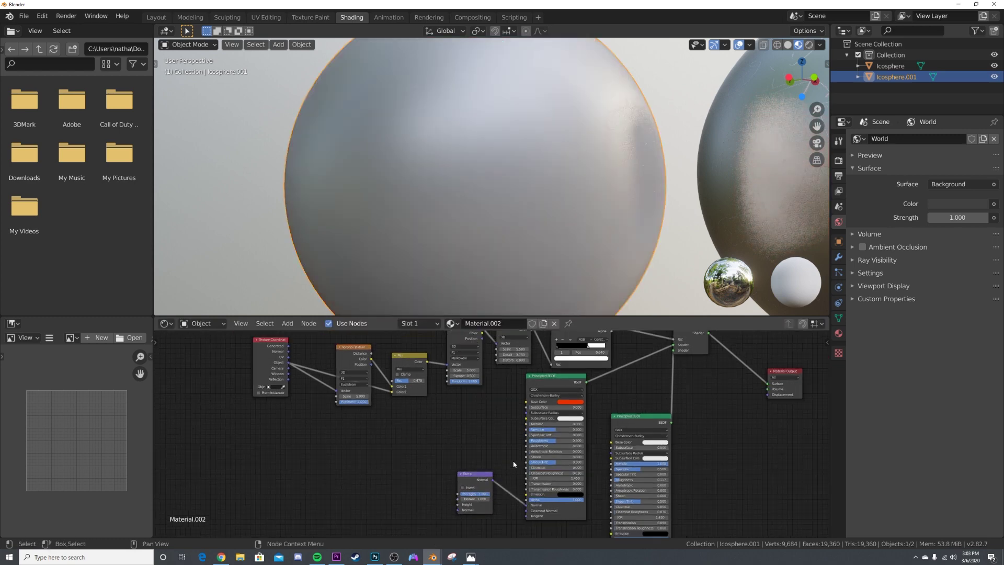
{"action": "scroll", "coordinate": [514, 464], "scroll_direction": "down", "scroll_amount": 1}
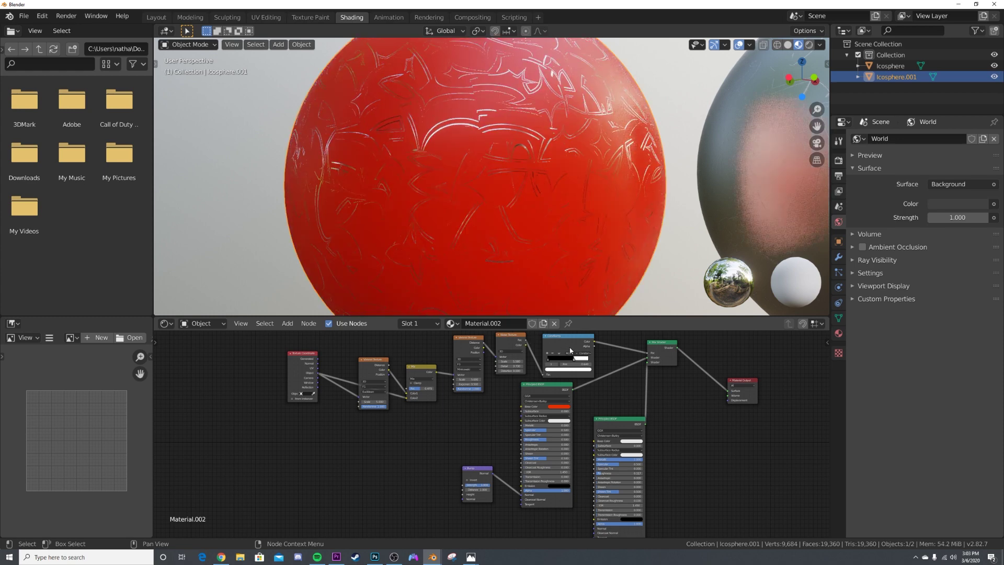
Feed the ColorRamp Color into Bump Height and invert the bump to engrave the scratches
{"action": "left_click_drag", "start_coordinate": [593, 342], "coordinate": [463, 494]}
{"action": "scroll", "coordinate": [475, 478], "scroll_direction": "up", "scroll_amount": 3}
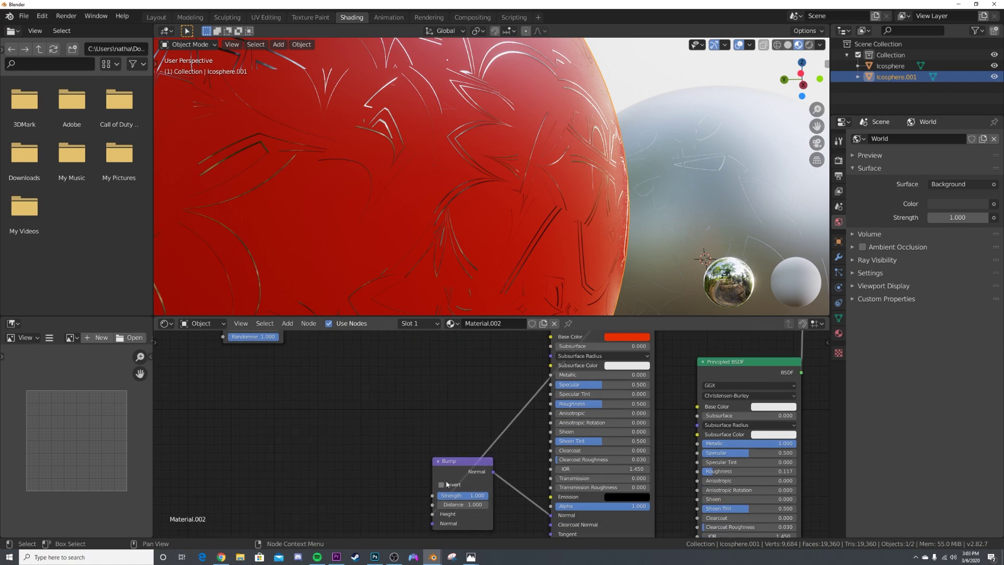
{"action": "left_click", "coordinate": [447, 484]}
{"action": "middle_click_drag", "start_coordinate": [571, 214], "coordinate": [575, 271]}
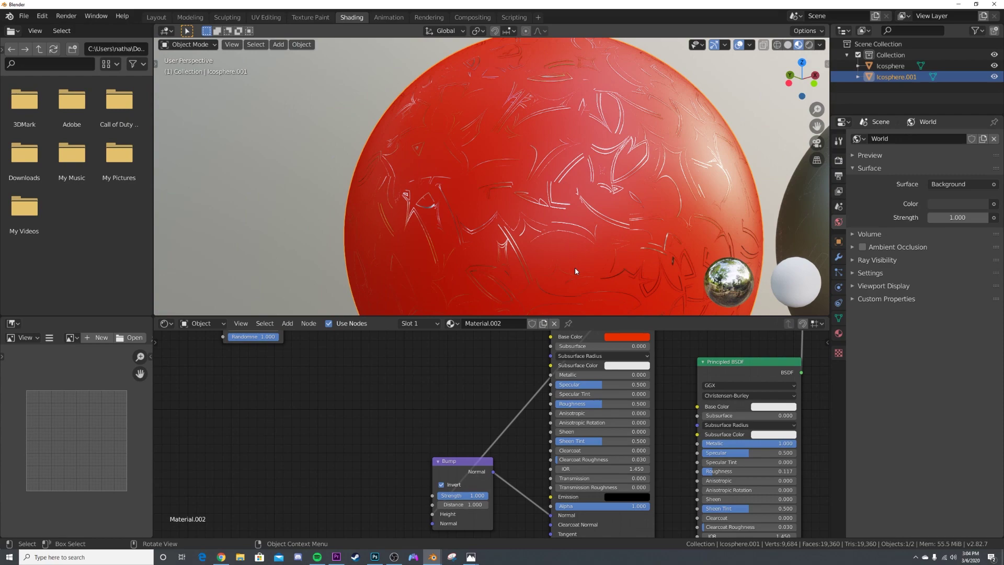
{"action": "middle_click_drag", "start_coordinate": [690, 335], "coordinate": [340, 422]}
Move the ColorRamp stop to 0.656, then orbit around the red sphere to check the sparse scratches
{"action": "scroll", "coordinate": [339, 422], "scroll_direction": "up", "scroll_amount": 2}
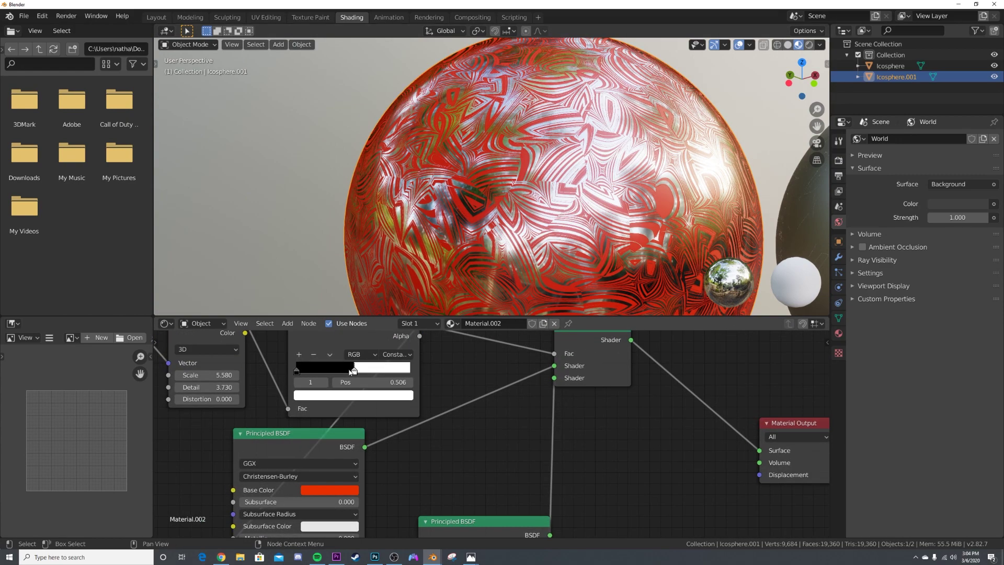
{"action": "left_click_drag", "start_coordinate": [350, 372], "coordinate": [368, 376]}
{"action": "middle_click_drag", "start_coordinate": [448, 232], "coordinate": [517, 173]}
{"action": "middle_click_drag", "start_coordinate": [235, 366], "coordinate": [379, 350]}
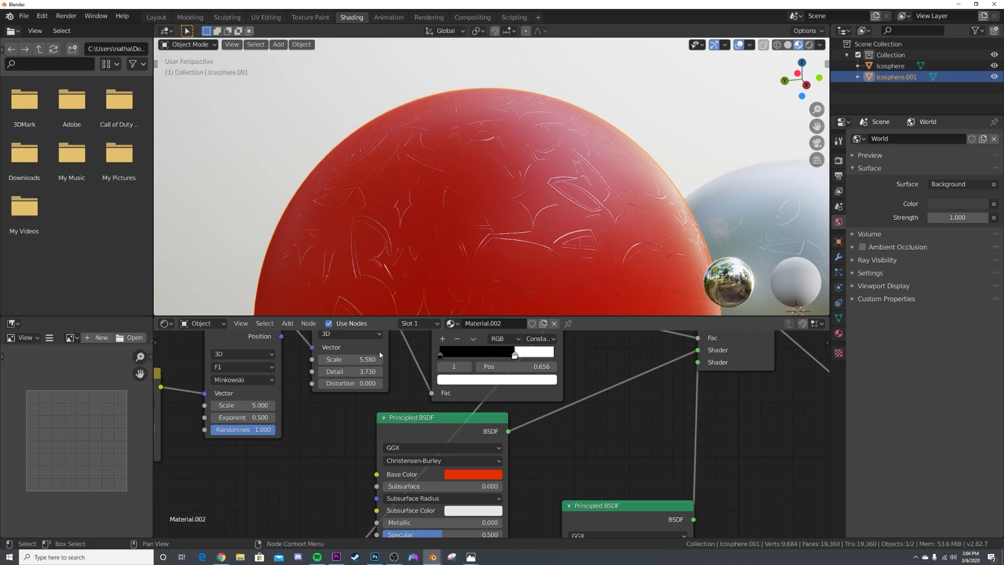
{"action": "middle_click_drag", "start_coordinate": [517, 220], "coordinate": [542, 237]}
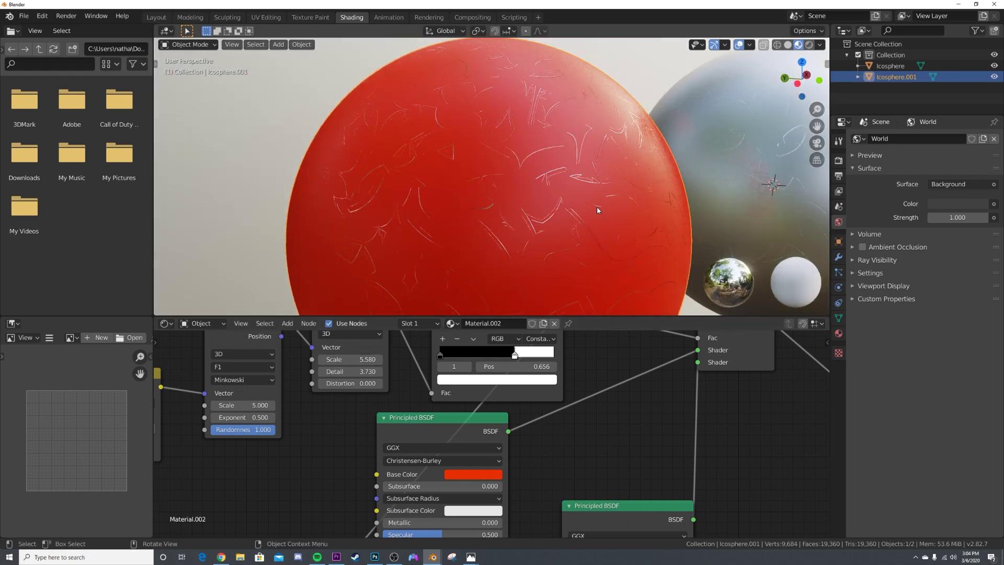